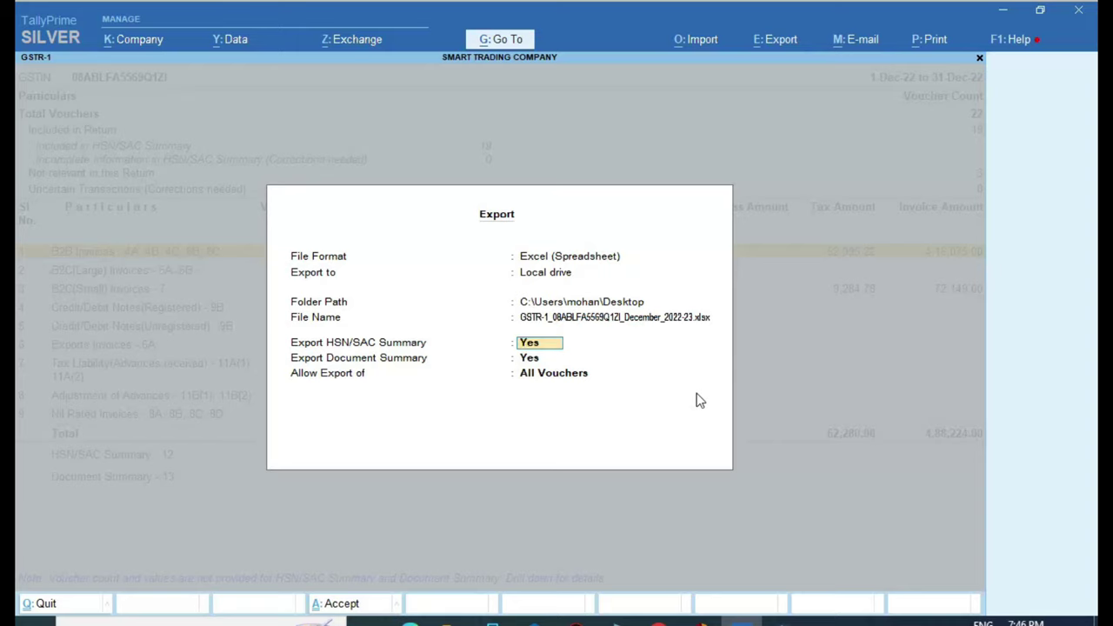
Step: Export the December GSTR-1 return to Excel on the desktop, including the HSN/SAC and document summaries and all vouchers
key("Return")
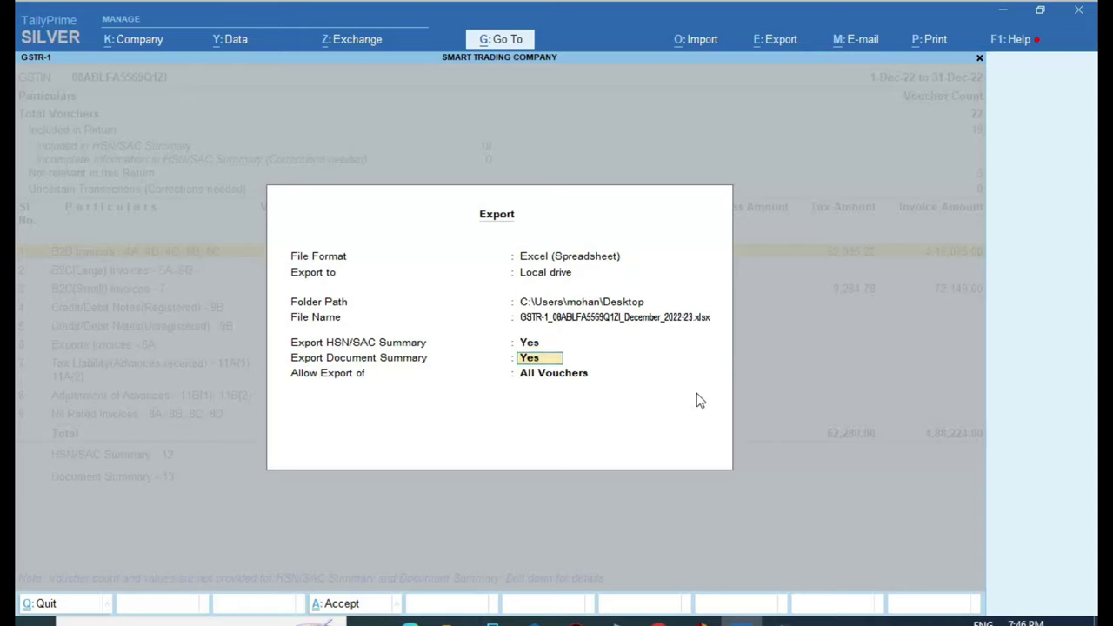
key("Return")
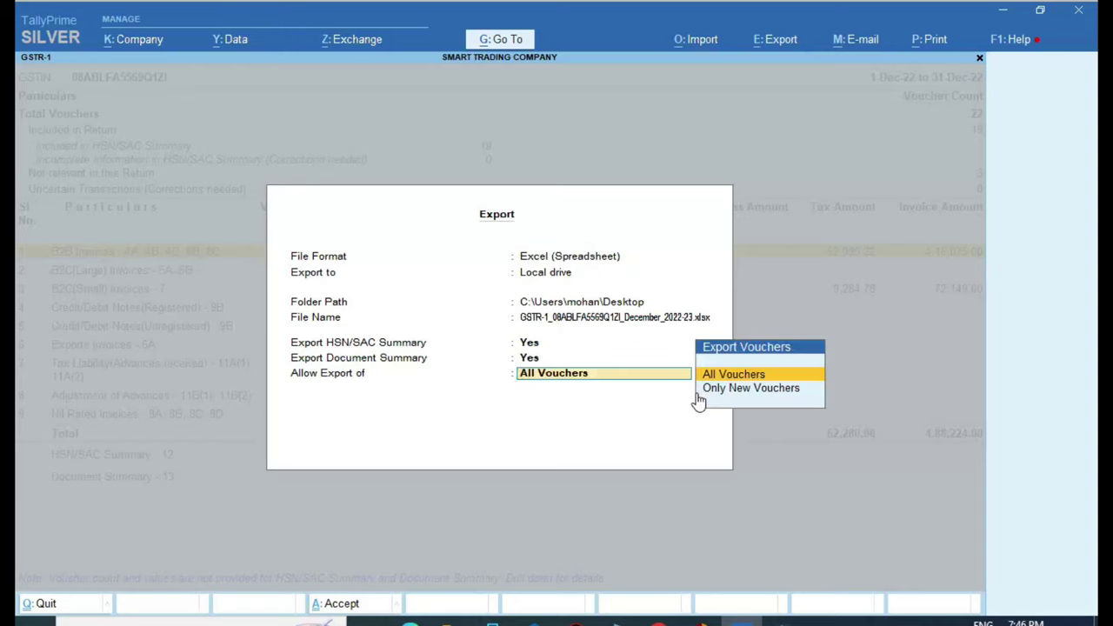
key("Return")
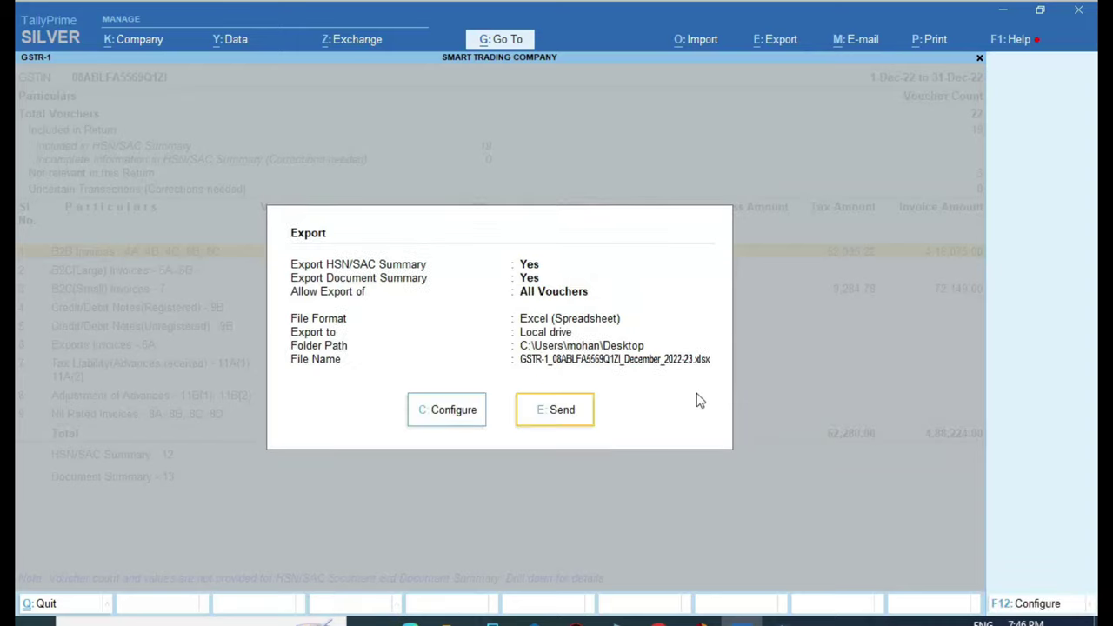
left_click(567, 413)
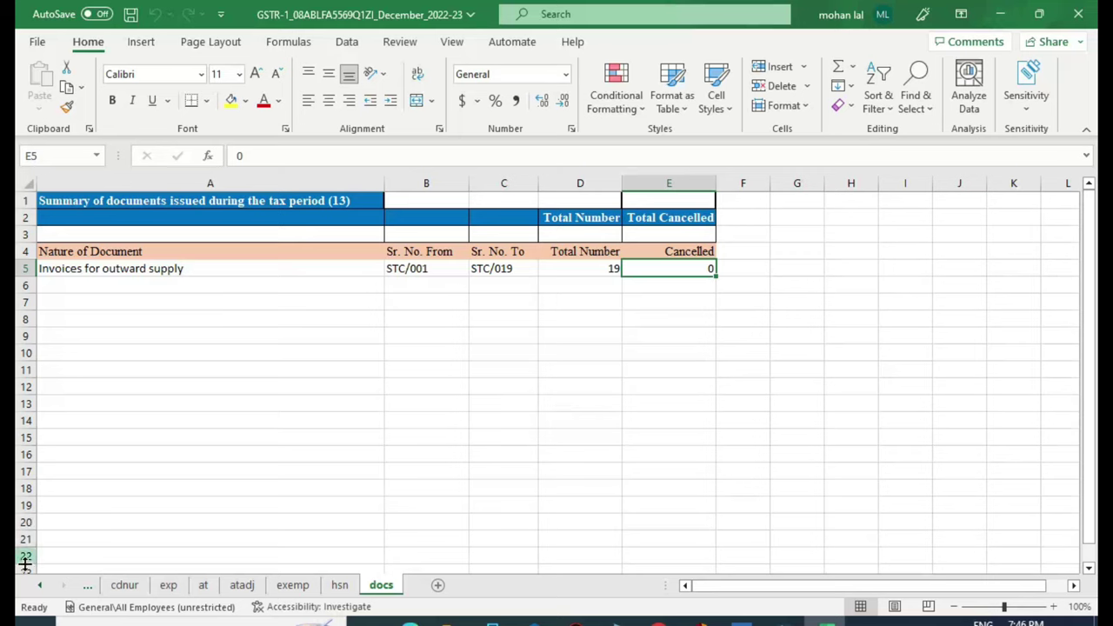
Step: Review the exported workbook's b2b invoice sheet and the rows of its b2cs summary
left_click(41, 585)
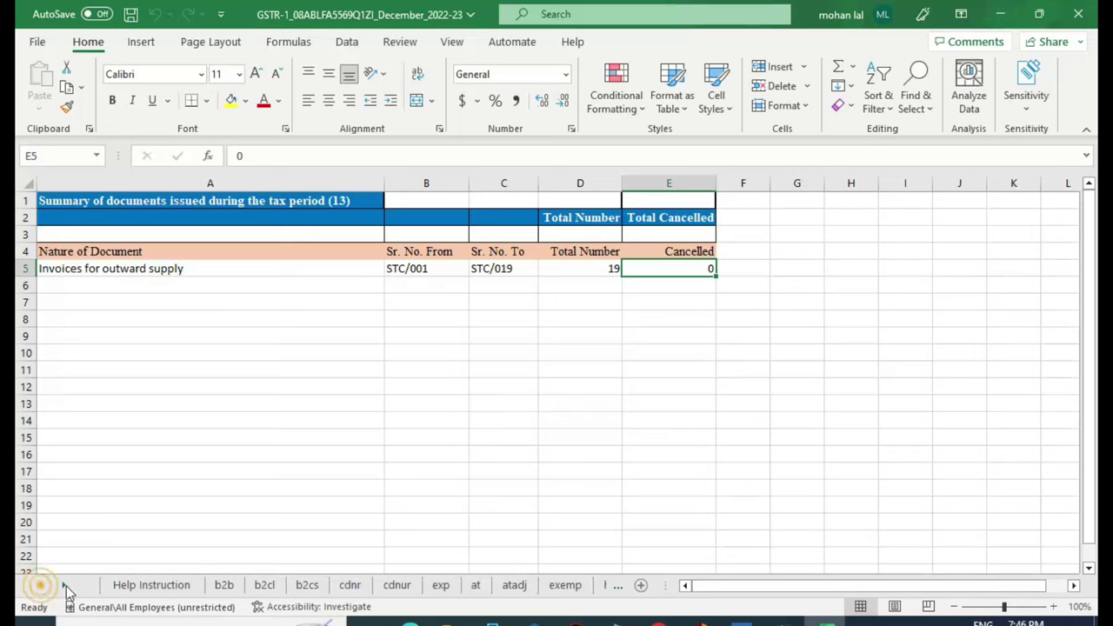
left_click(229, 588)
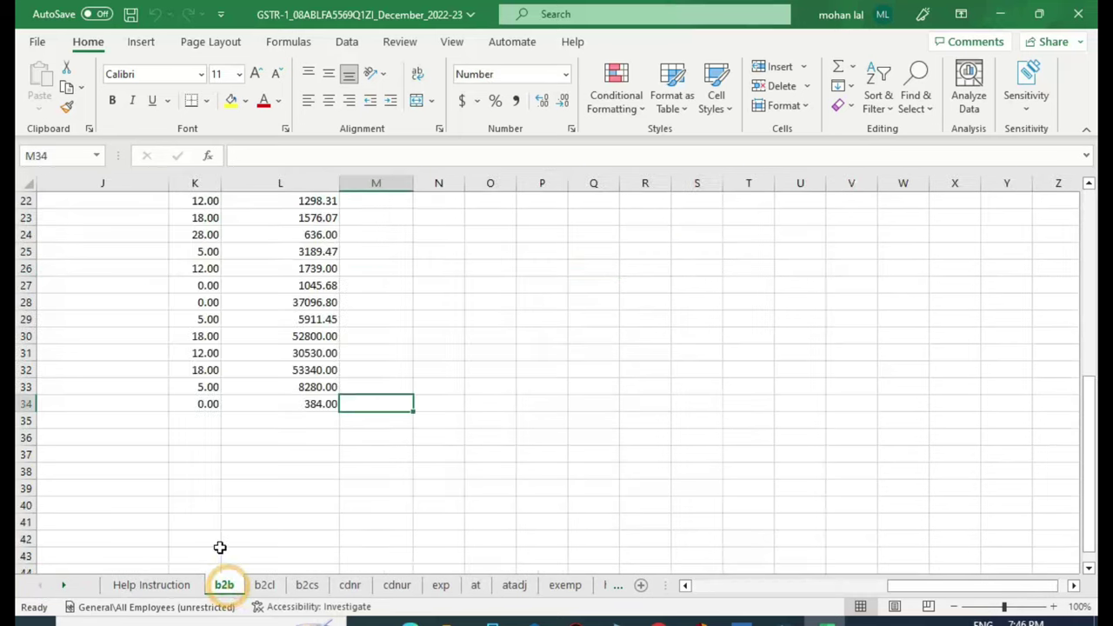
scroll(218, 370, "up", 7)
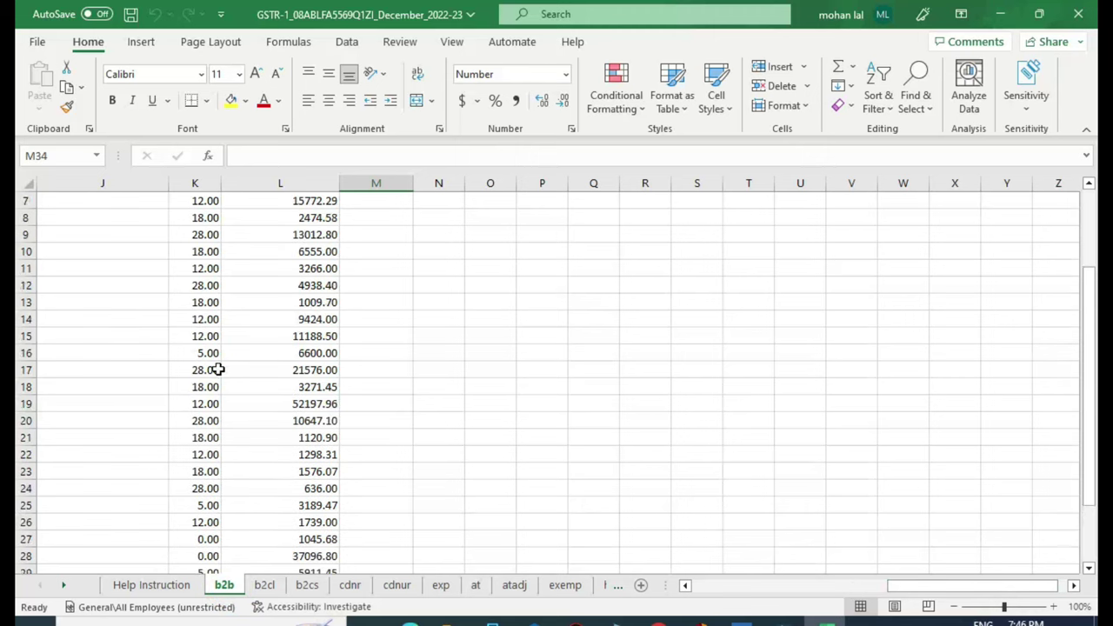
left_click_drag(931, 590, 844, 527)
scroll(339, 515, "down", 2)
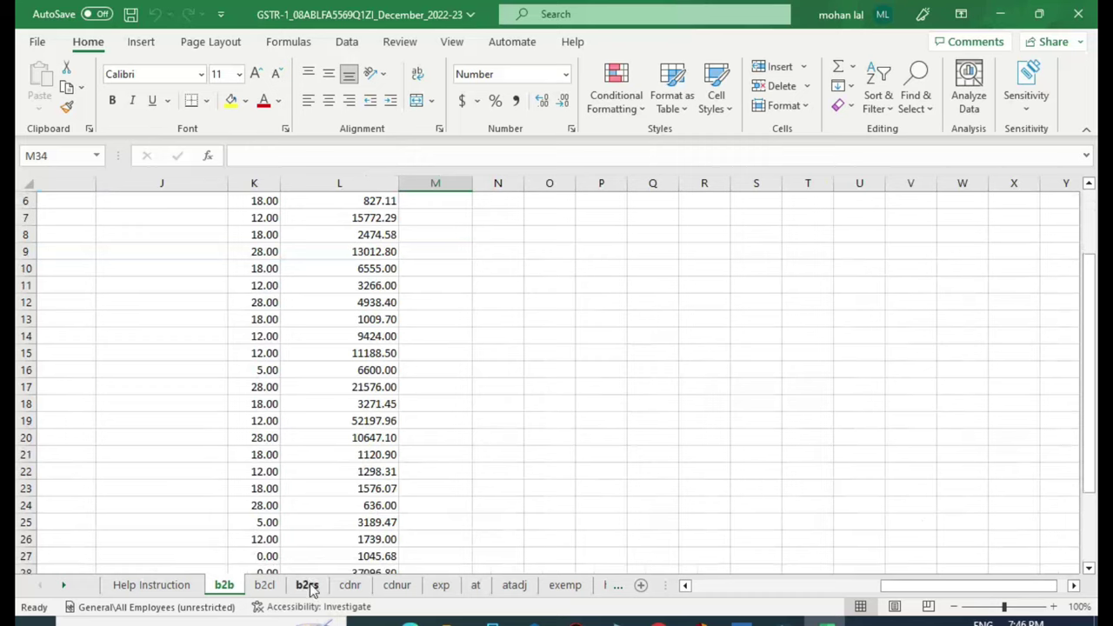
left_click(308, 585)
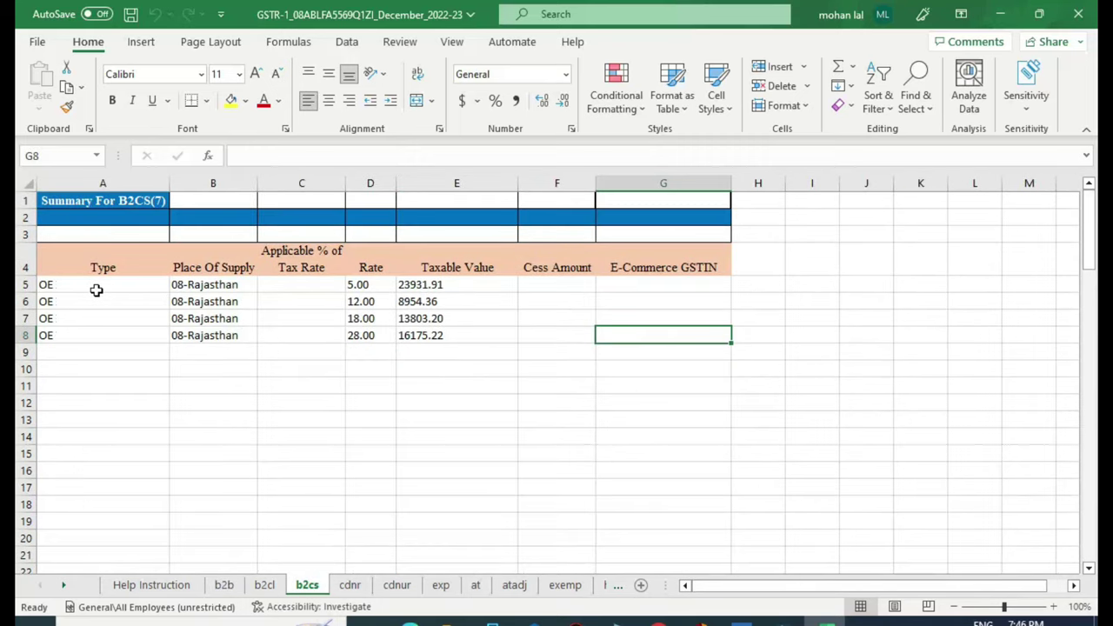
left_click_drag(89, 280, 666, 331)
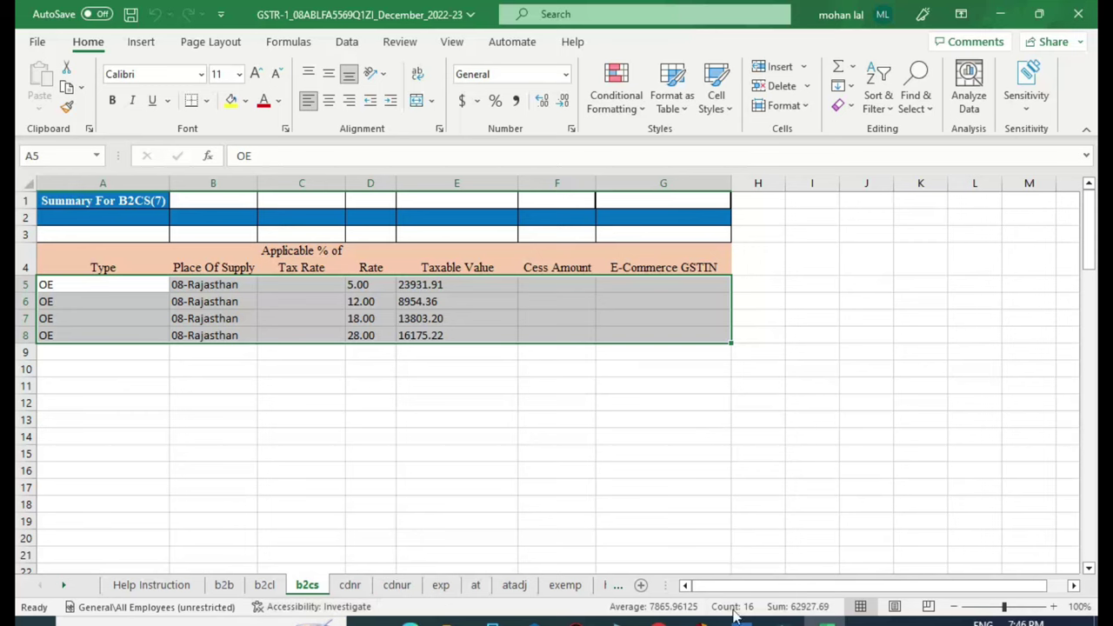
Step: Check the cdnr, cdnur, hsn and docs sheets, including the starting serial number of the issued invoices
left_click(350, 587)
left_click(387, 588)
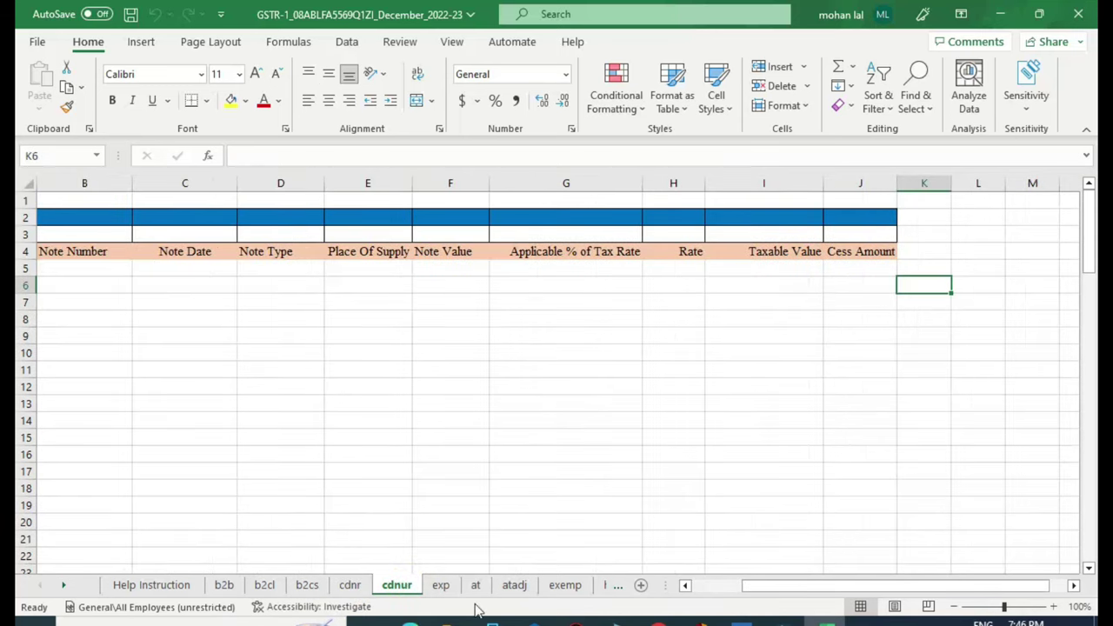
left_click(63, 585)
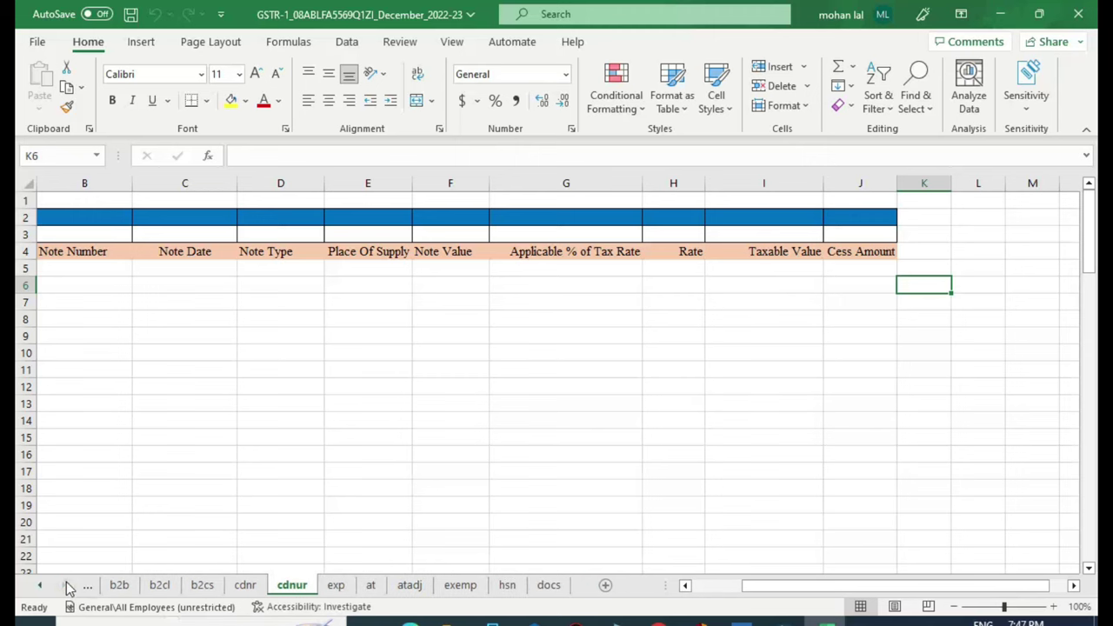
left_click(510, 588)
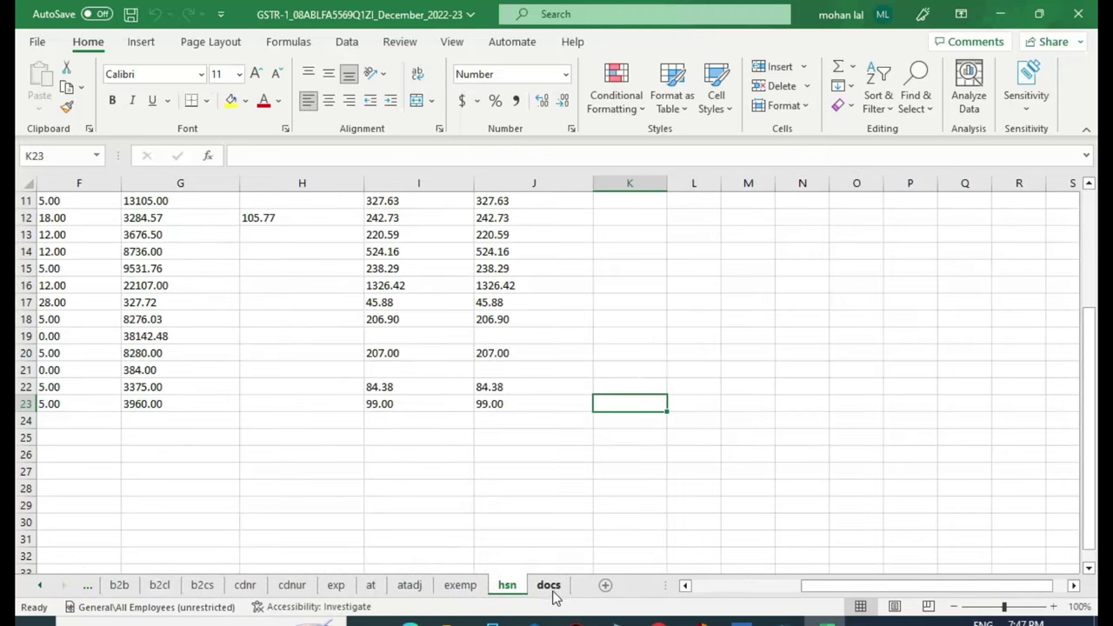
left_click(550, 588)
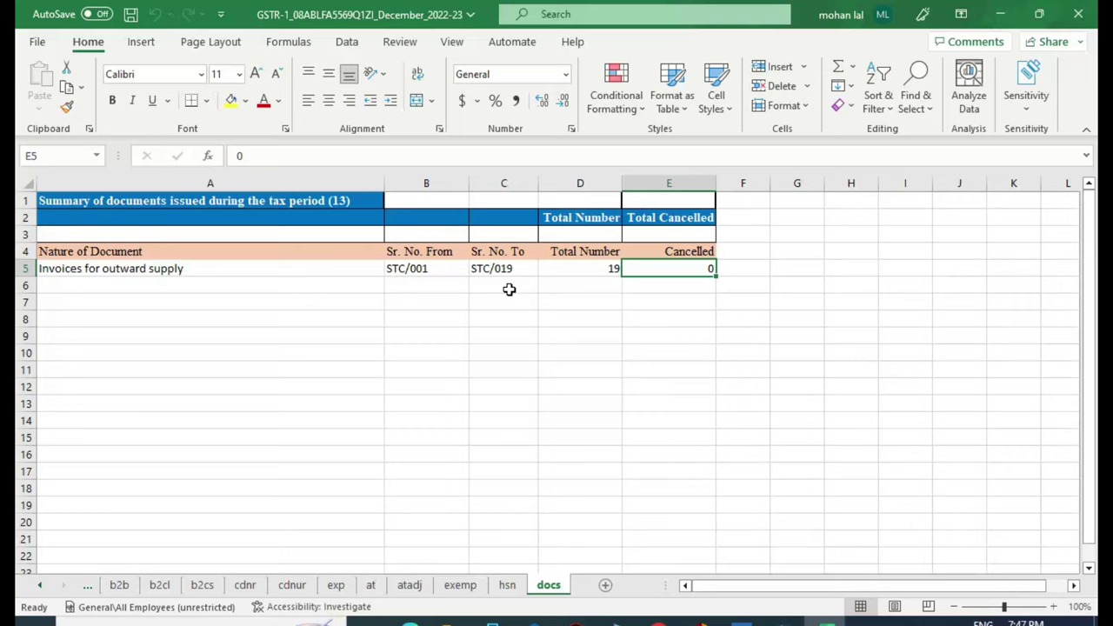
left_click(423, 274)
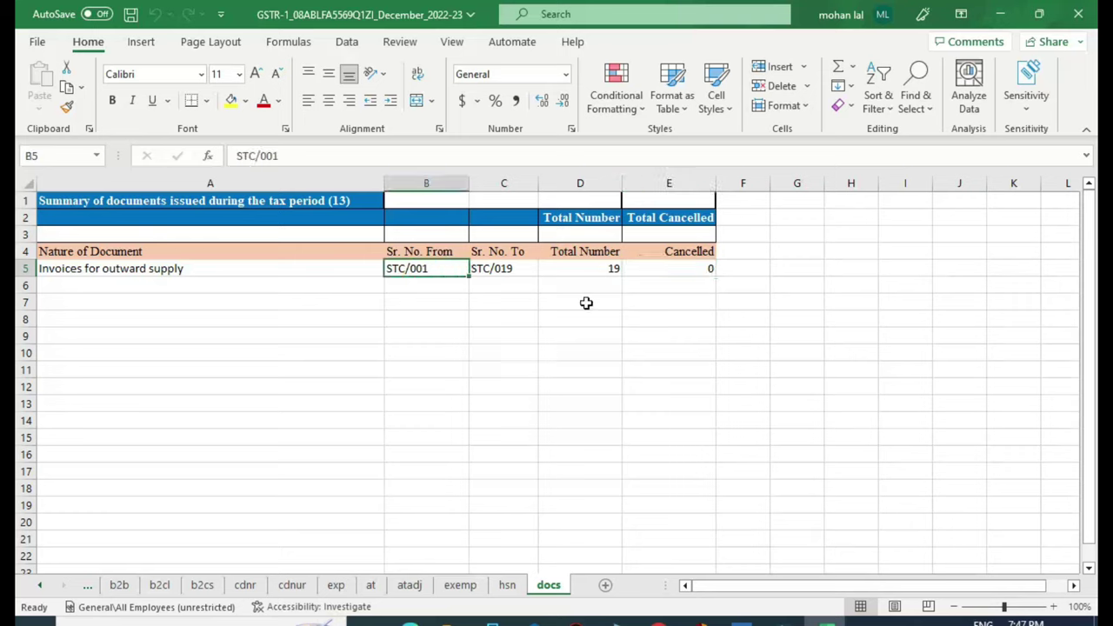
Step: Switch back to TallyPrime and close the exported Excel workbook
left_click(741, 619)
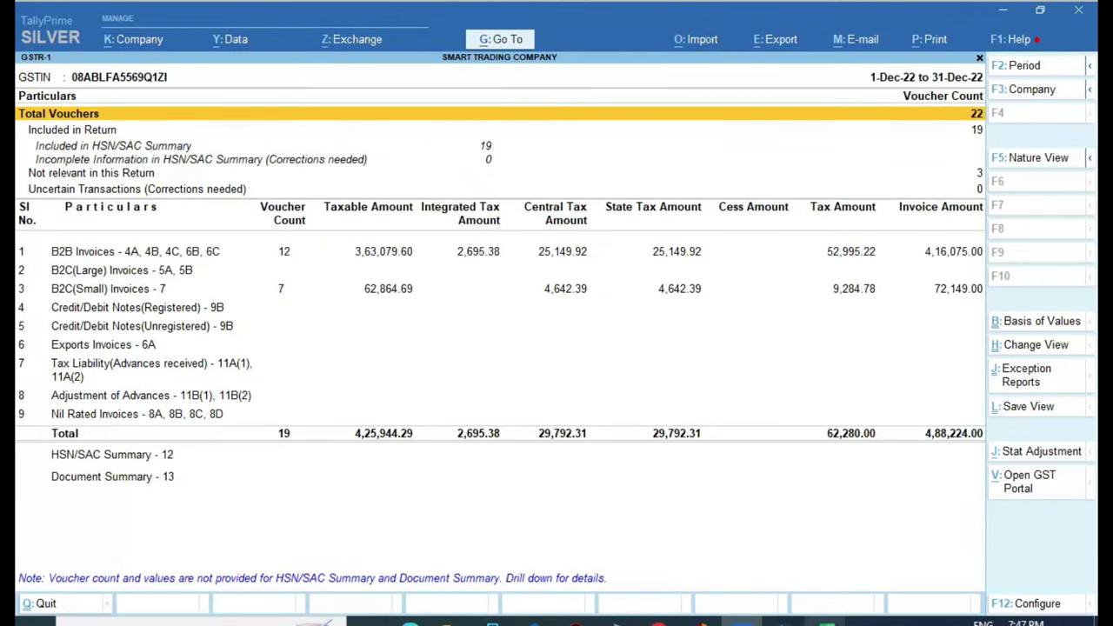
right_click(825, 620)
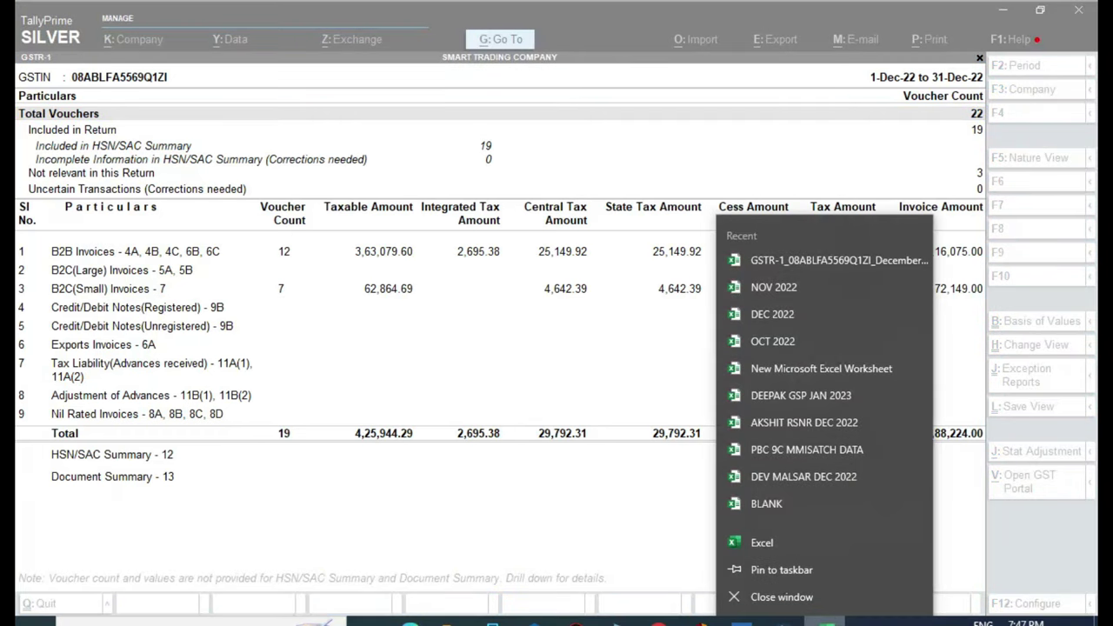
left_click(787, 598)
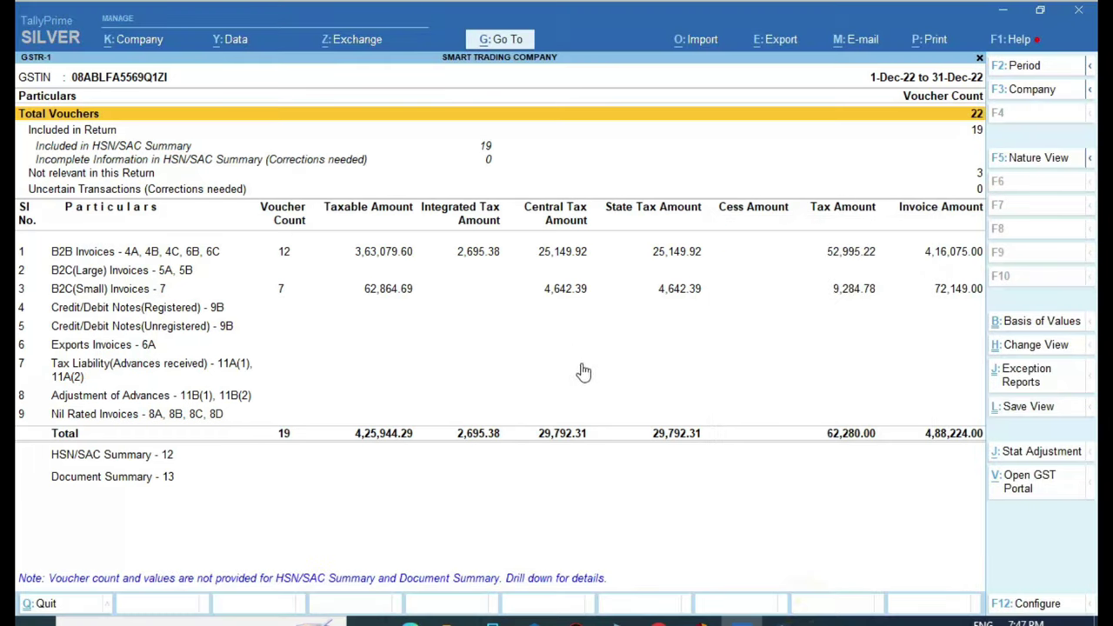
Step: Leave the GSTR-1 report and open the GSTR-3B report
key("Escape")
key("Down")
key("Down")
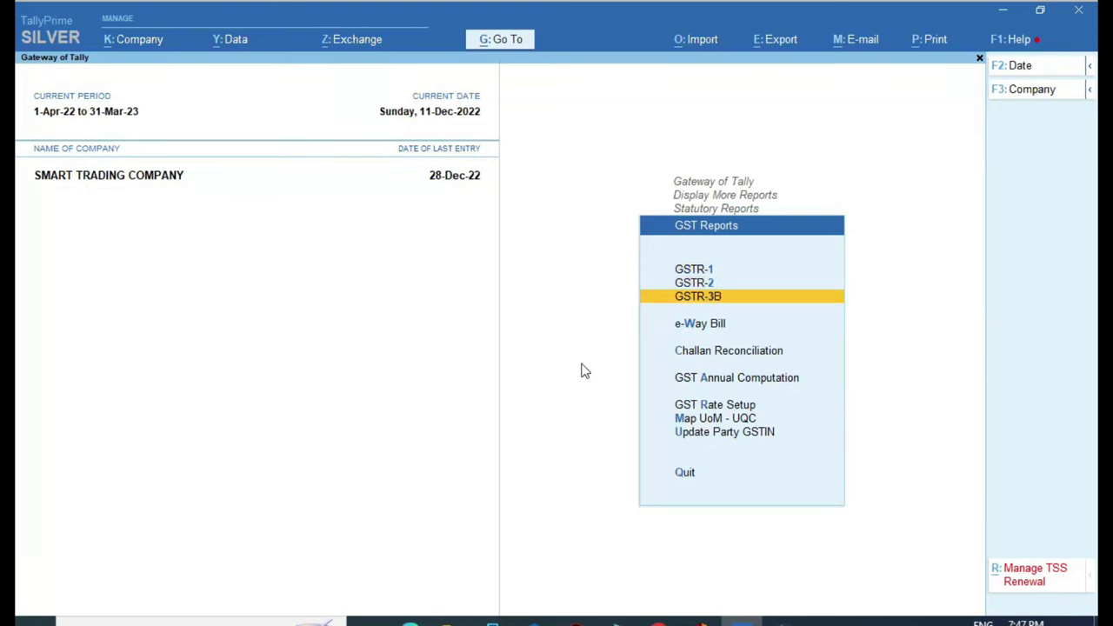
key("Return")
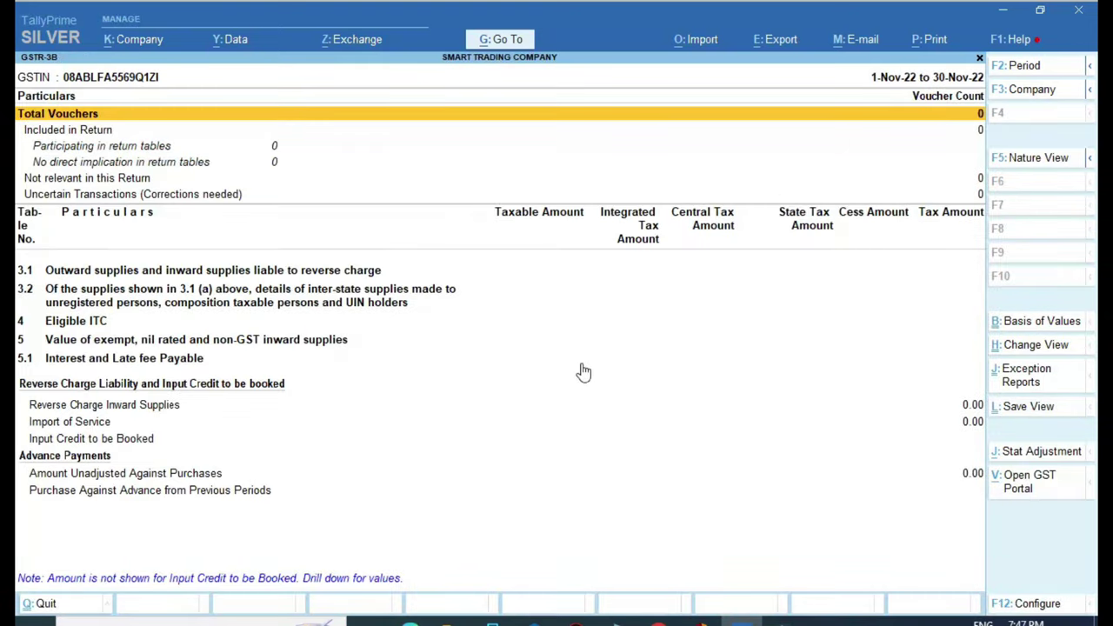
Step: Set the GSTR-3B report period from 1-12-2022 to 31-12-2022
key("F2")
type("1.12")
key("Return")
type("31")
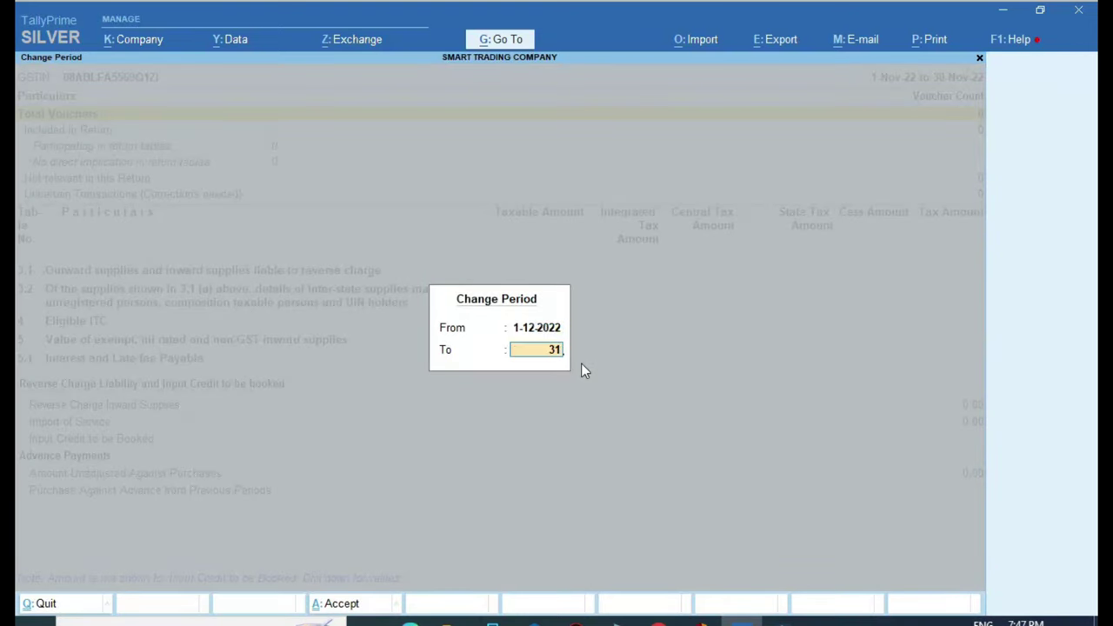
type(".12")
key("Return")
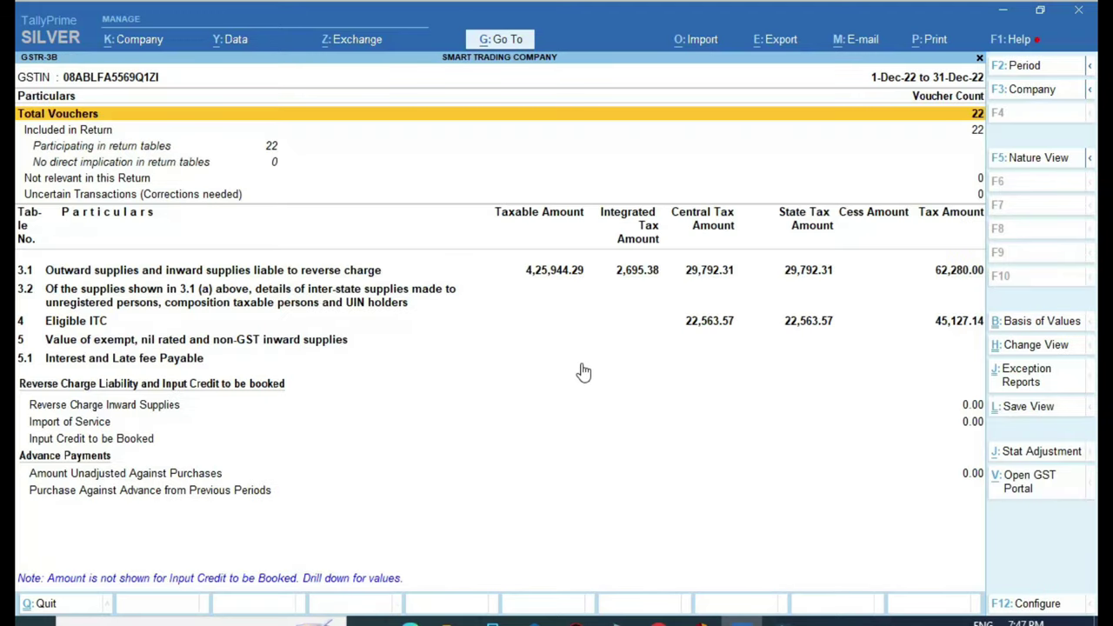
Step: Expand GSTR-3B to its detailed view and examine the total, taxable and nil-rated outward supply amounts in section 3.1
key("alt+F5")
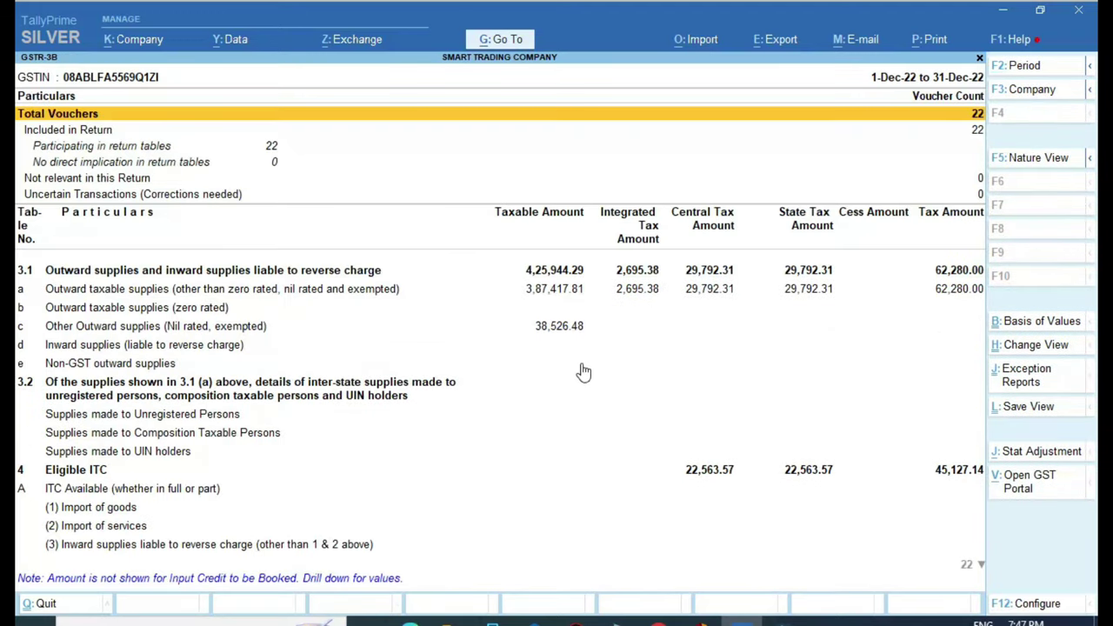
key("ctrl")
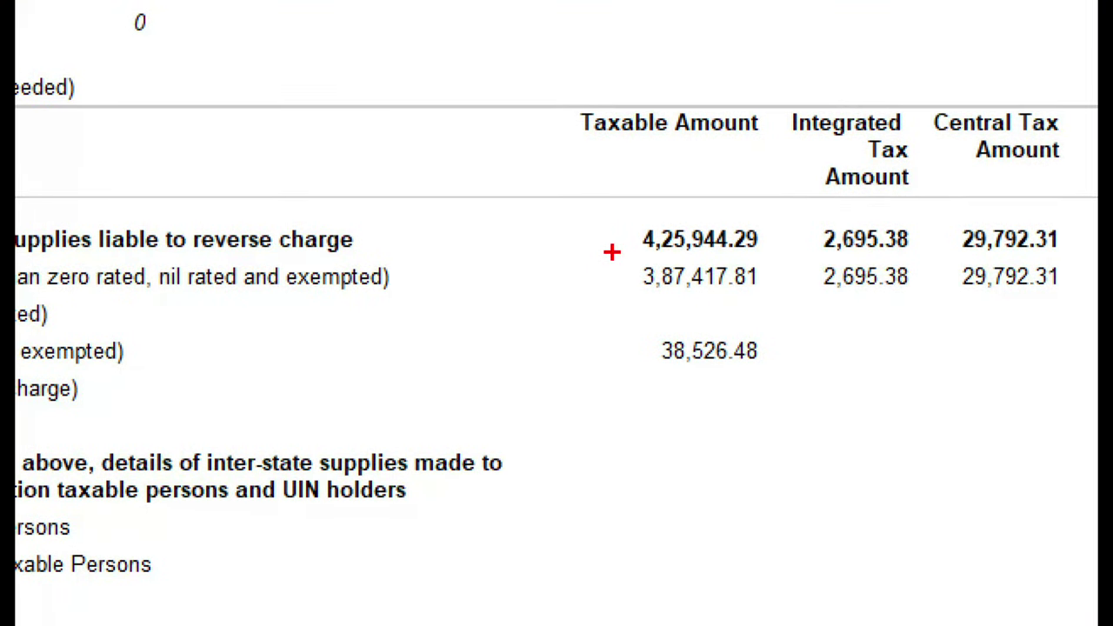
mouse_move(603, 248)
left_mouse_down()
mouse_move(688, 308)
mouse_move(789, 305)
left_mouse_up()
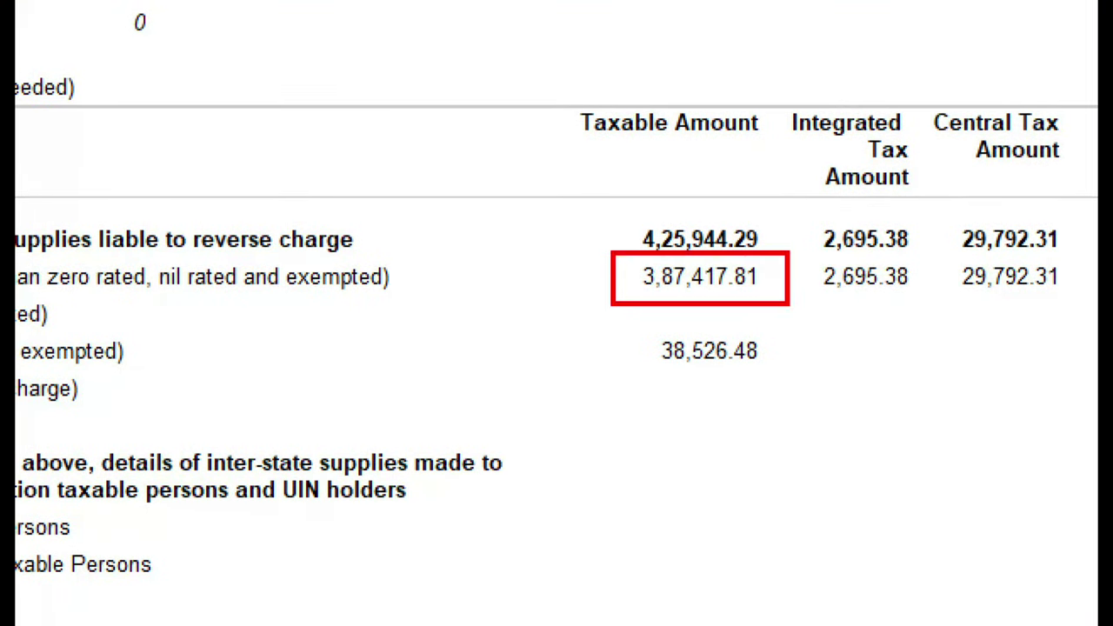
left_click_drag(608, 320, 799, 376)
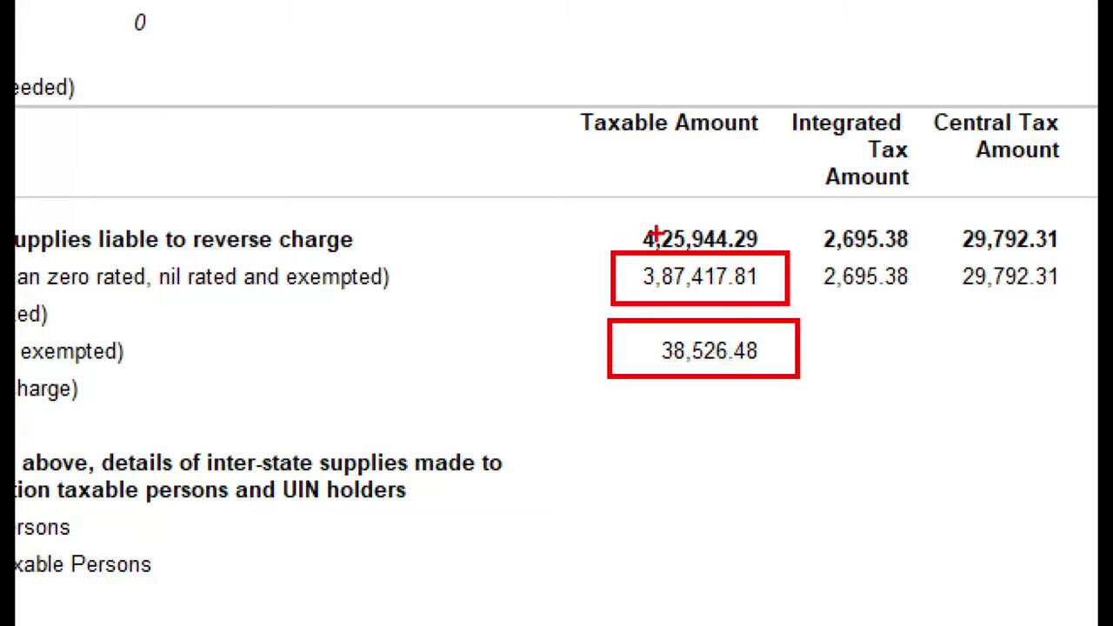
mouse_move(599, 188)
left_mouse_down()
mouse_move(636, 224)
mouse_move(794, 257)
left_mouse_up()
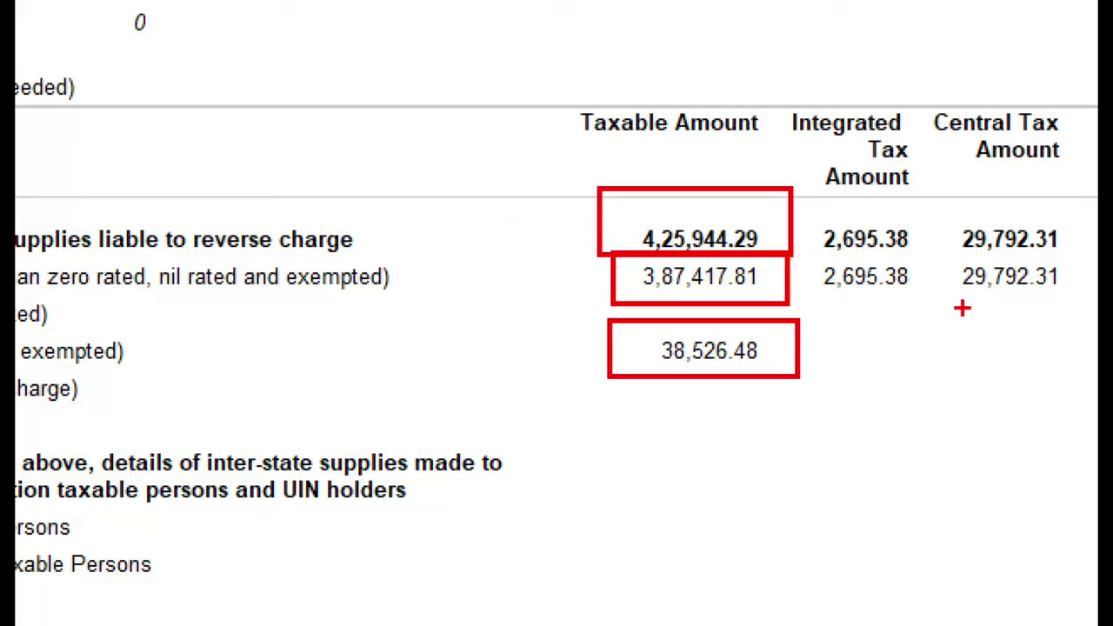
key("Escape")
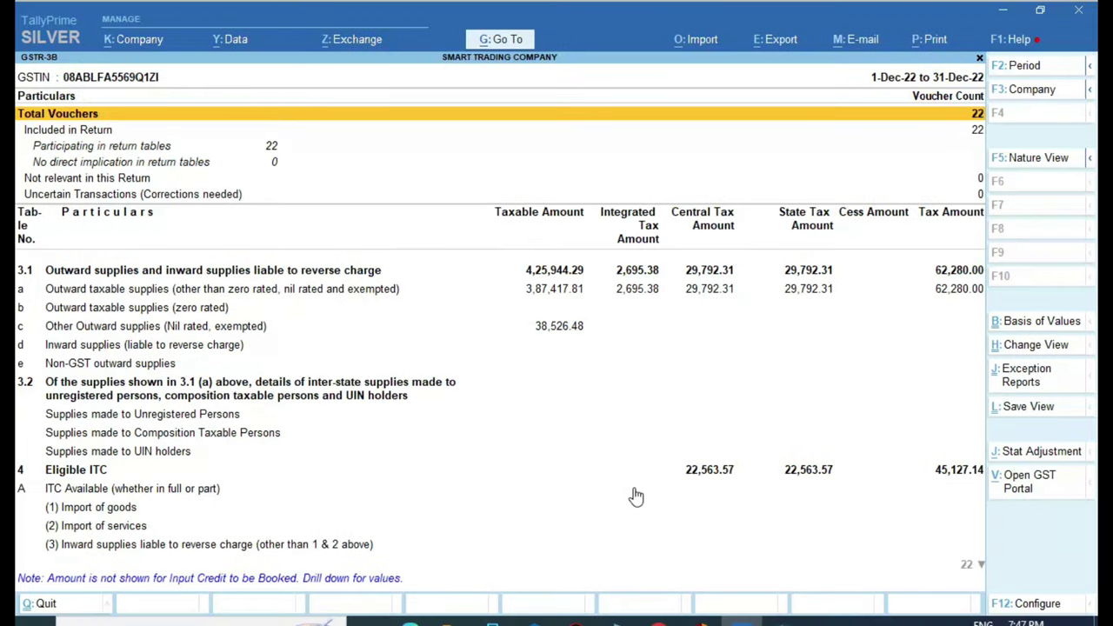
Step: Examine the central and state tax amounts of Eligible ITC in section 4, and close the GSTR-3B report
left_click(719, 474)
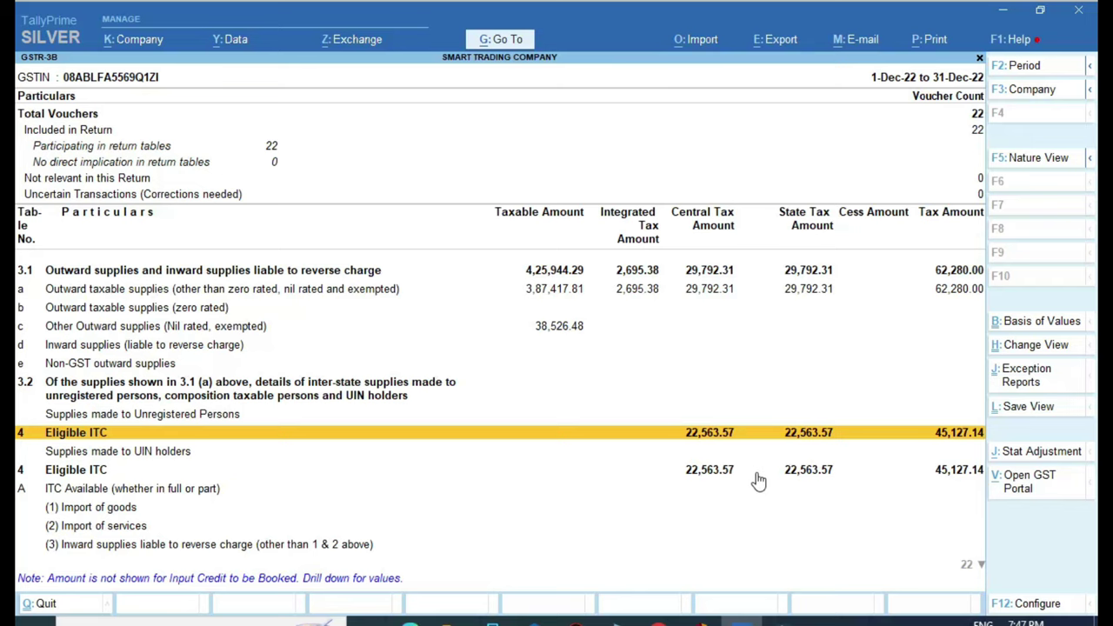
key("Down")
key("Up")
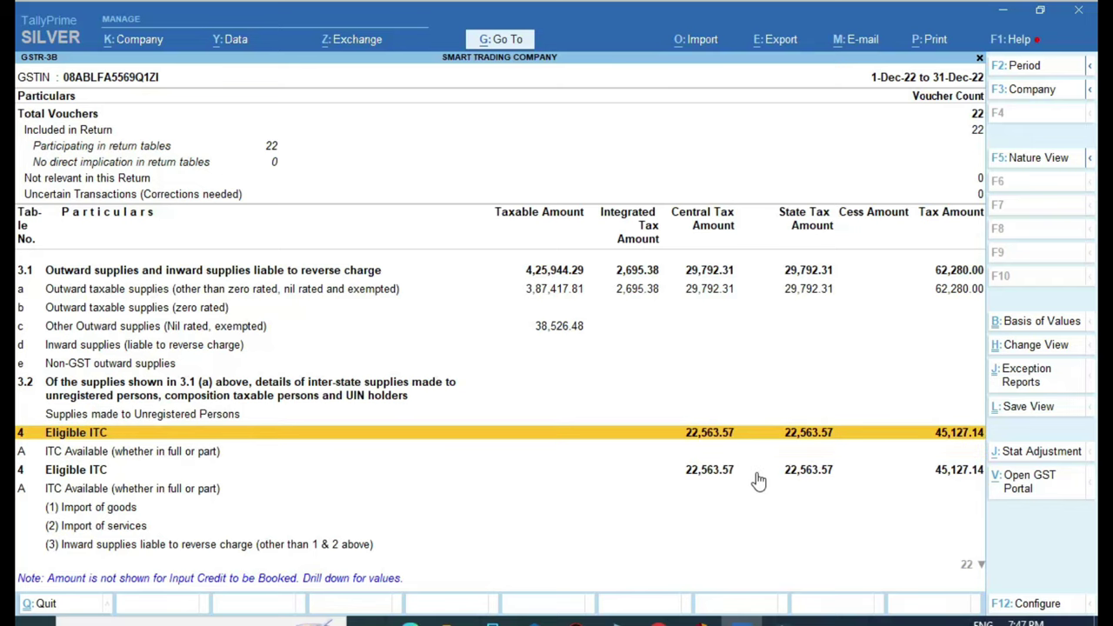
key("Down")
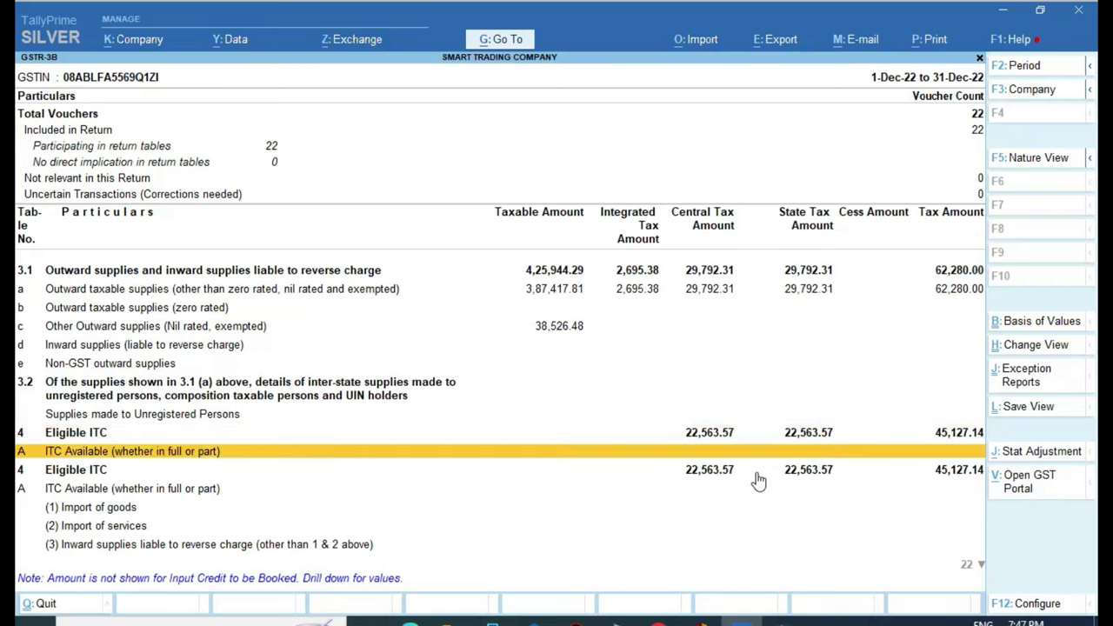
key("Up")
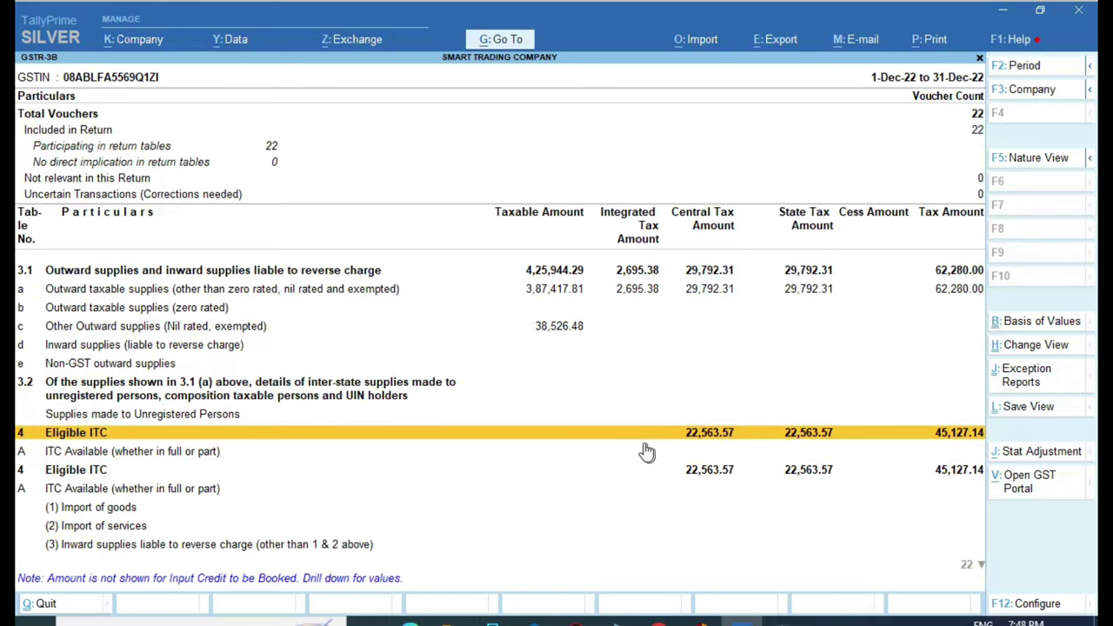
key("ctrl")
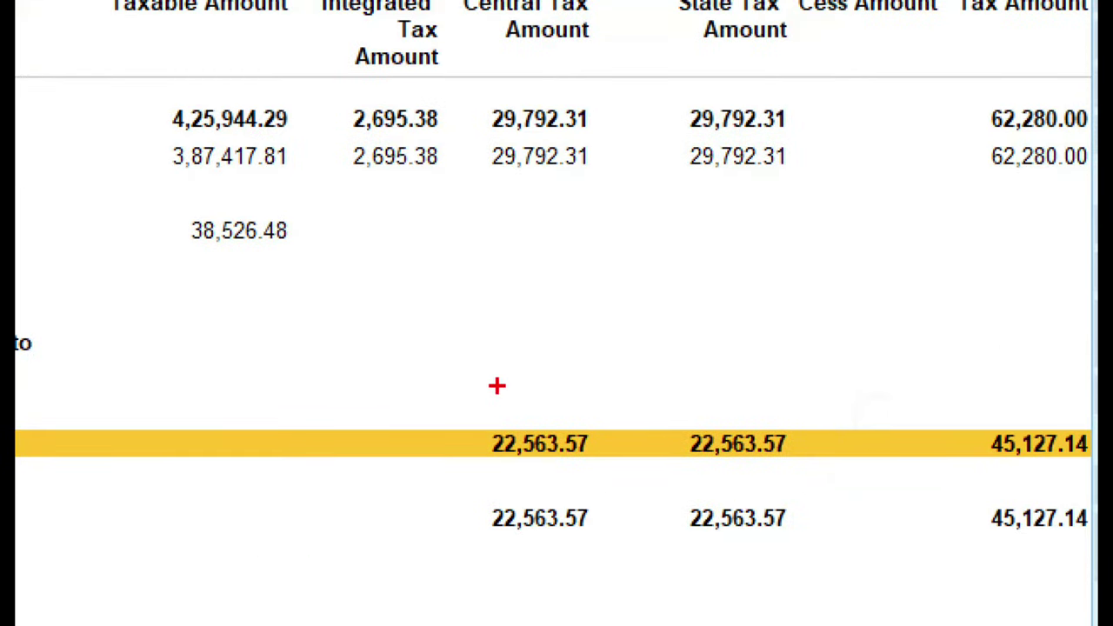
mouse_move(453, 396)
left_mouse_down()
mouse_move(482, 428)
mouse_move(688, 487)
mouse_move(820, 485)
left_mouse_up()
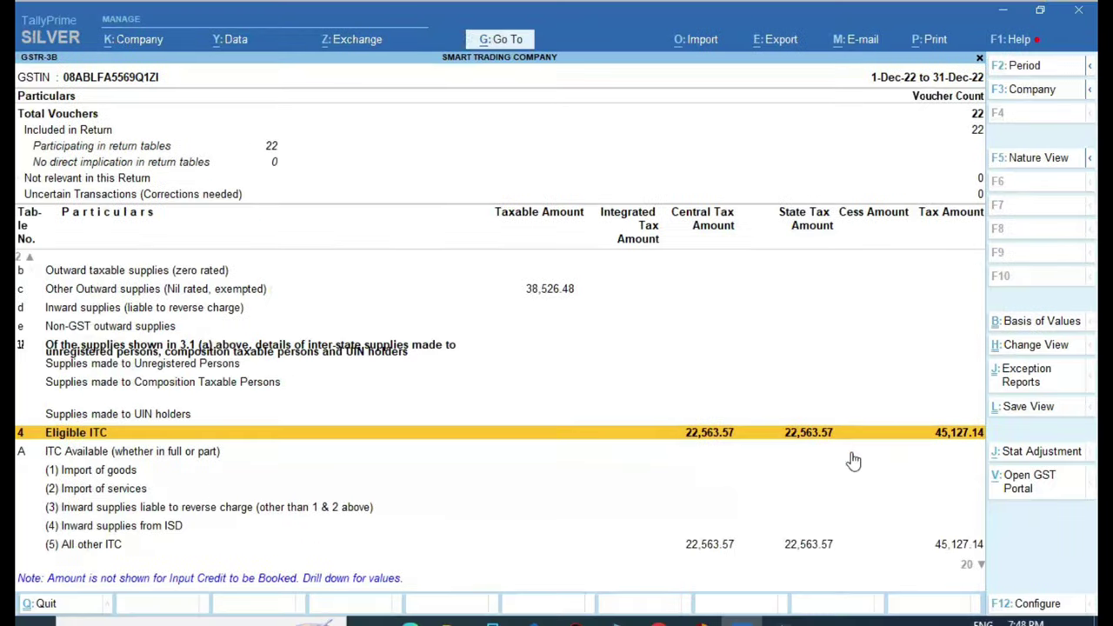
key("Escape")
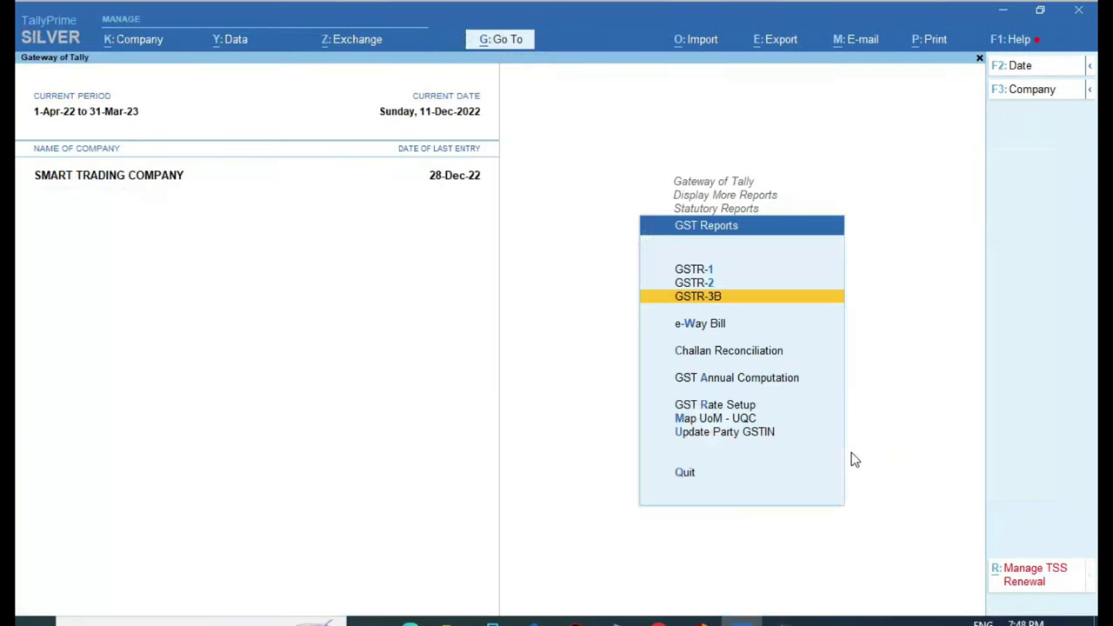
Step: Open the GSTR-2 report and set its period from 1-12-2022 to 31-12-2022
key("Up")
key("Return")
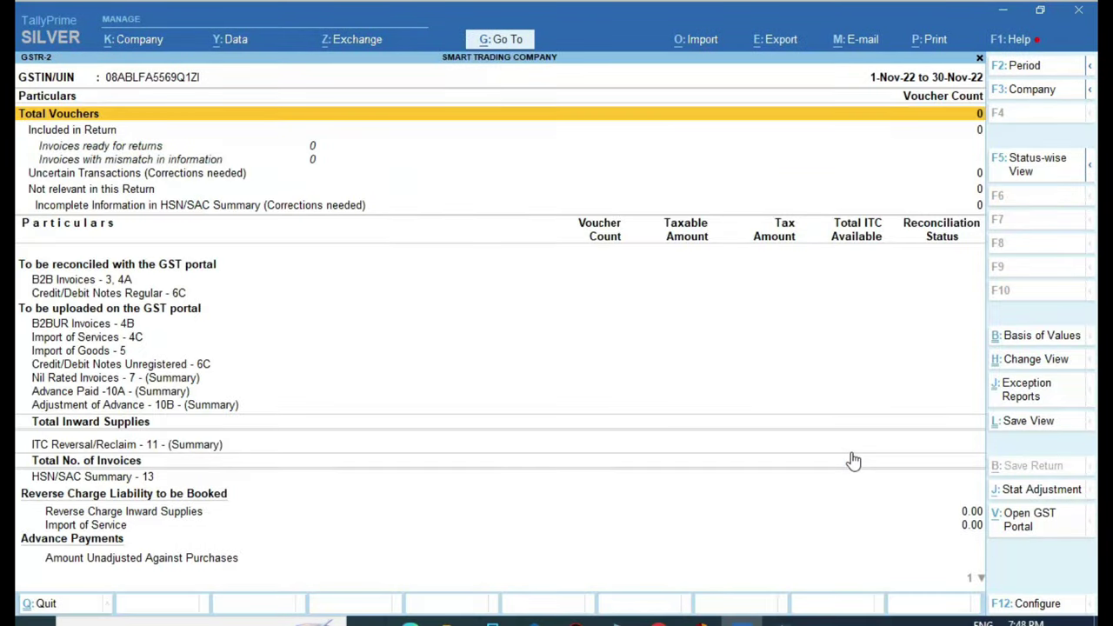
key("F2")
type("1.12")
key("Return")
type("3")
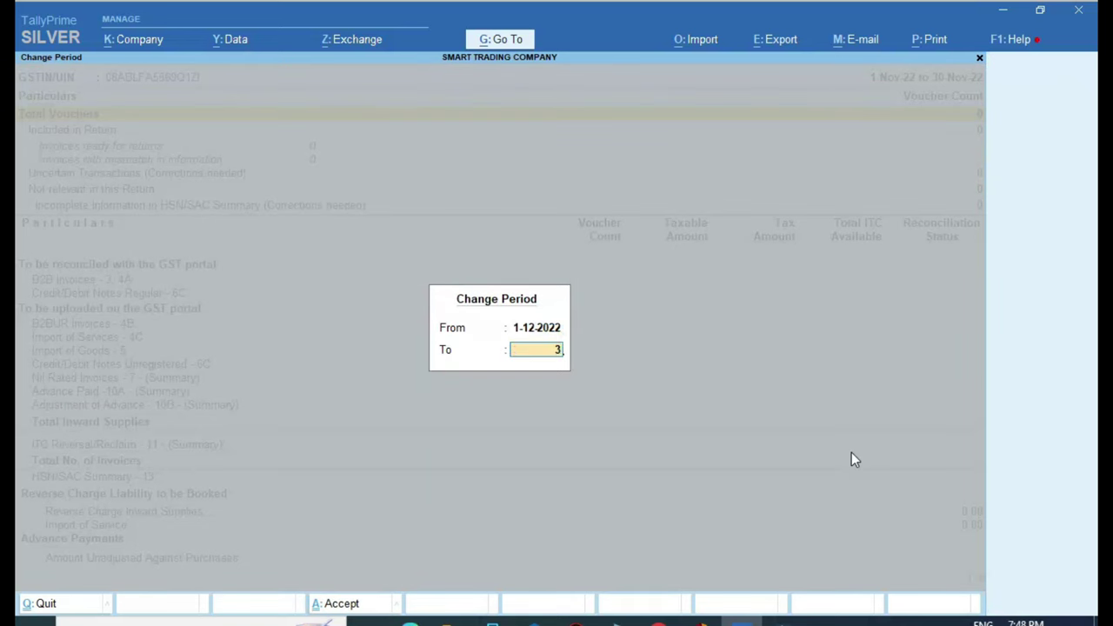
type("1.12")
key("Return")
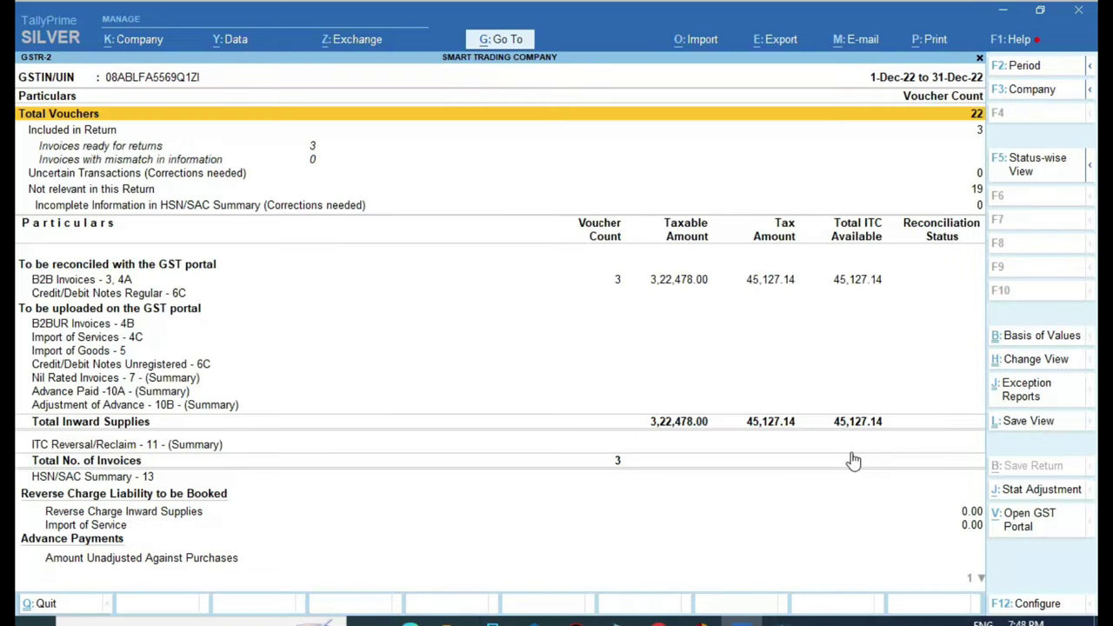
Step: Examine the B2B invoice tax amount, and configure GSTR-2 to show tax types in separate columns
key("ctrl")
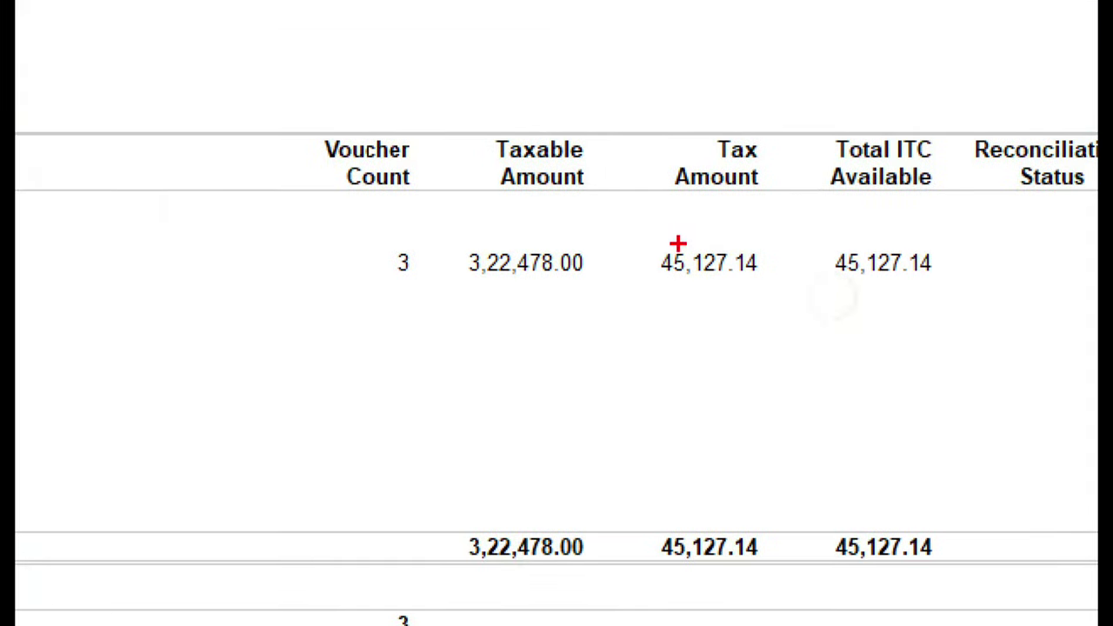
left_click_drag(729, 258, 822, 295)
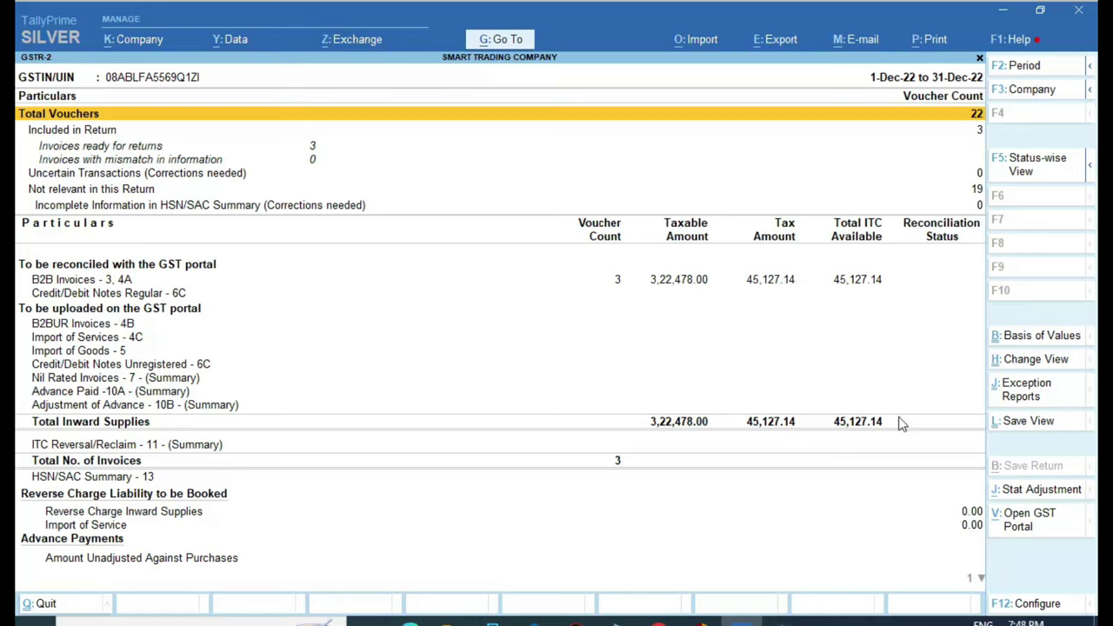
left_click(1042, 602)
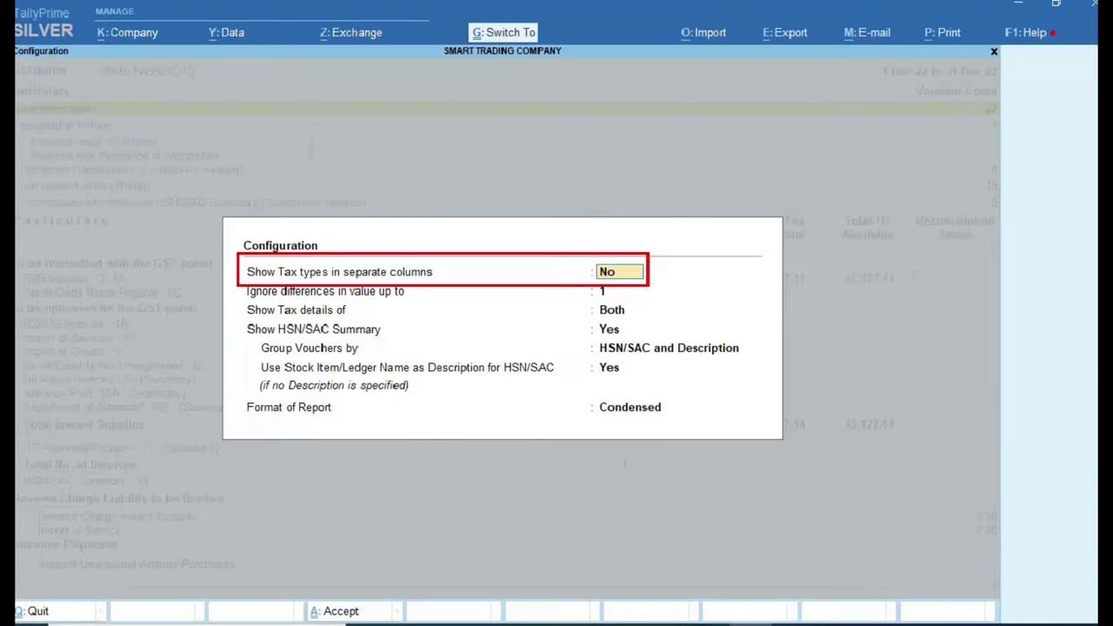
type("y")
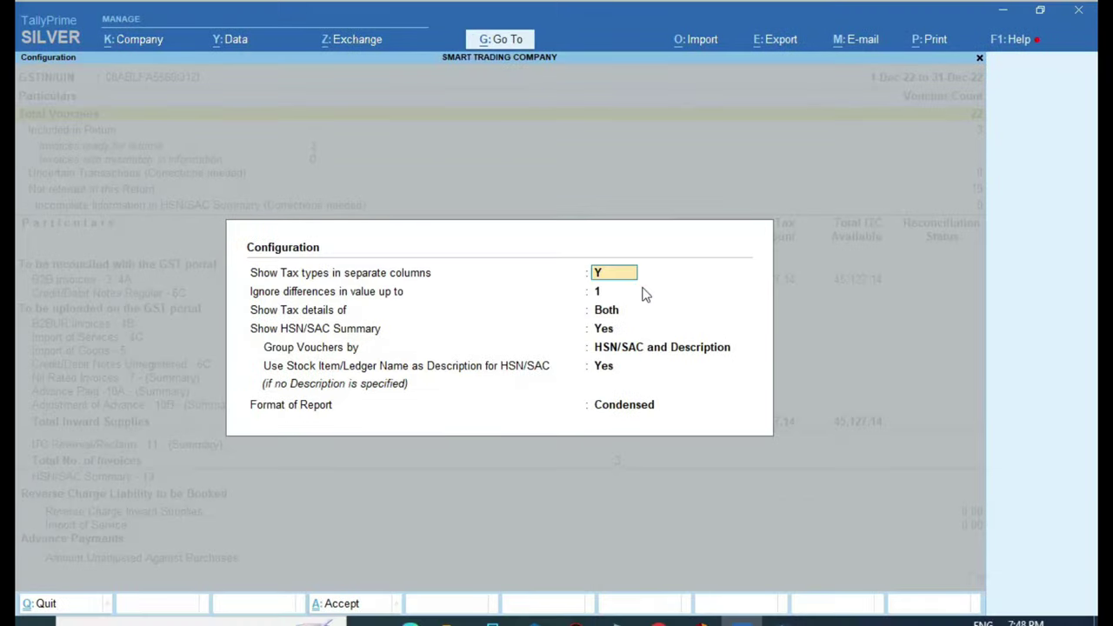
key("Return")
key("ctrl+a")
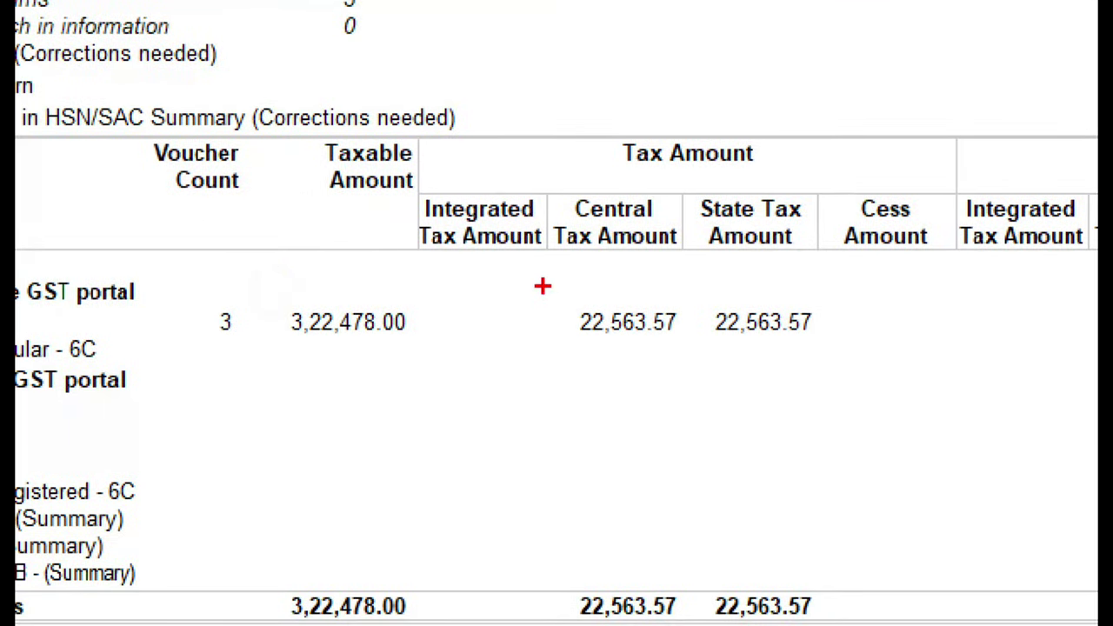
Step: Examine the central tax, state tax and not-relevant voucher figures in GSTR-2, and close the report
left_click_drag(541, 287, 685, 353)
left_click_drag(706, 280, 864, 353)
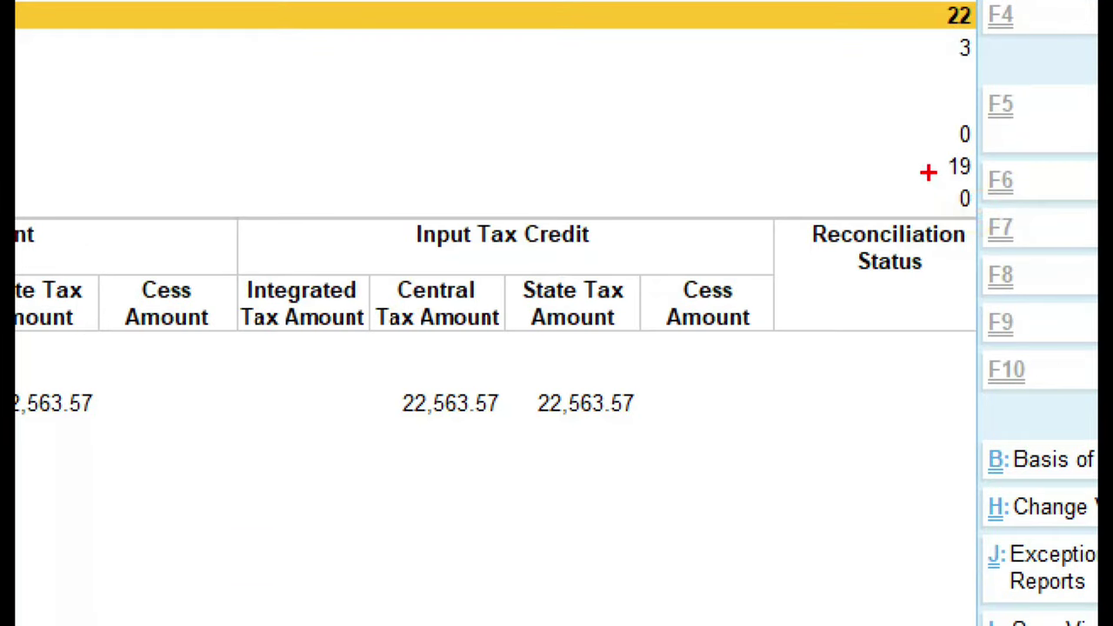
left_click_drag(928, 172, 989, 219)
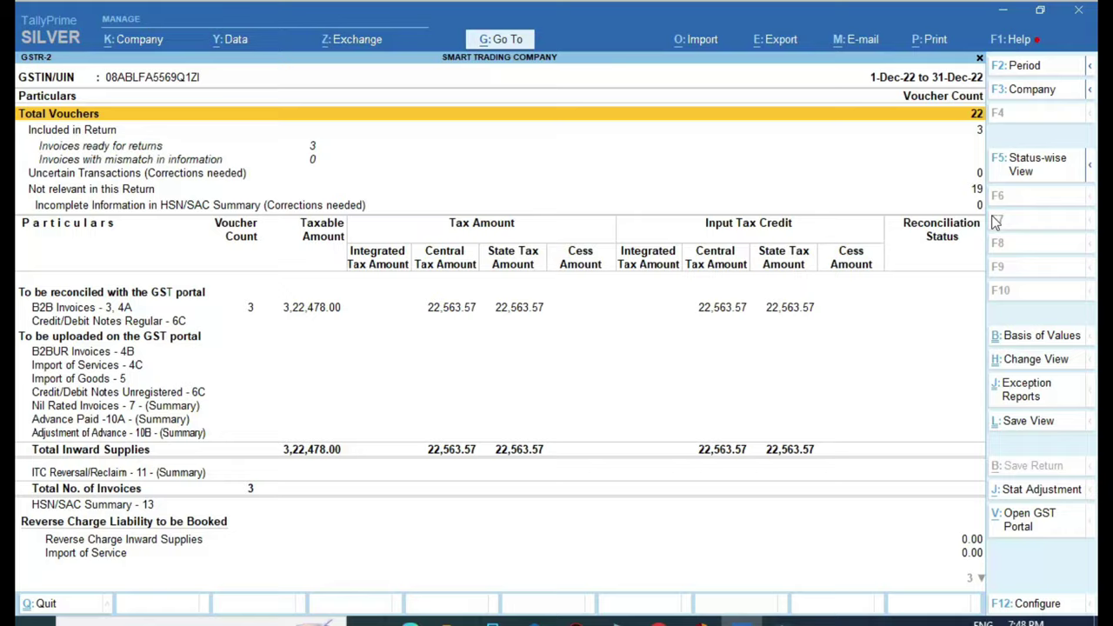
key("Escape")
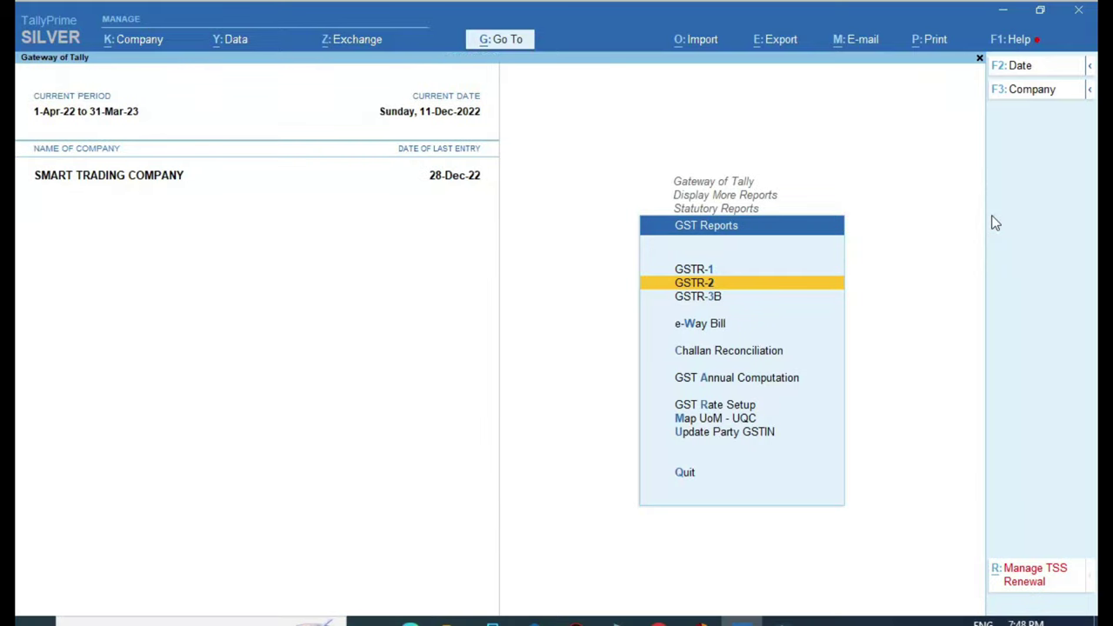
Step: Open the GSTR-3B report and set its period from 1-12-2022 to 31-12-2022
key("Down")
key("Return")
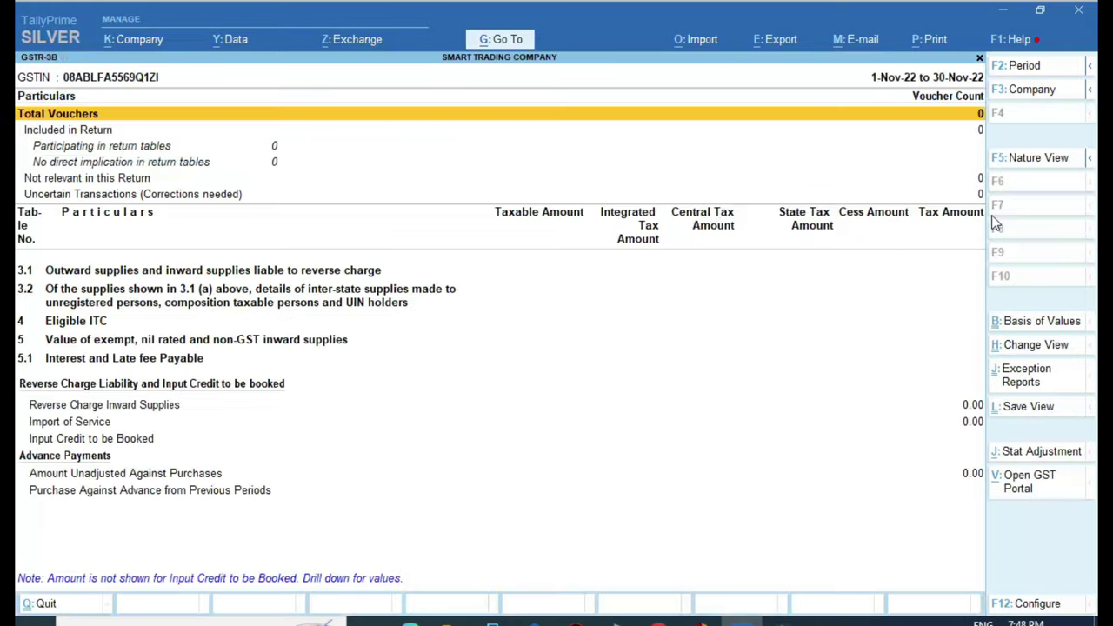
key("F2")
type("1")
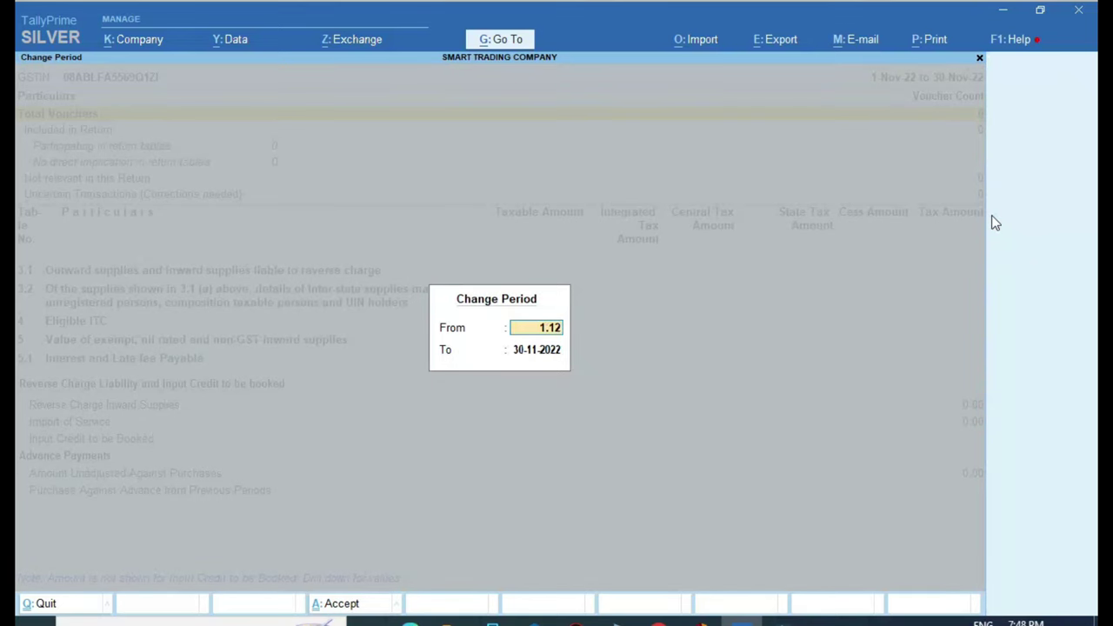
type(".12")
key("Return")
type("31.12")
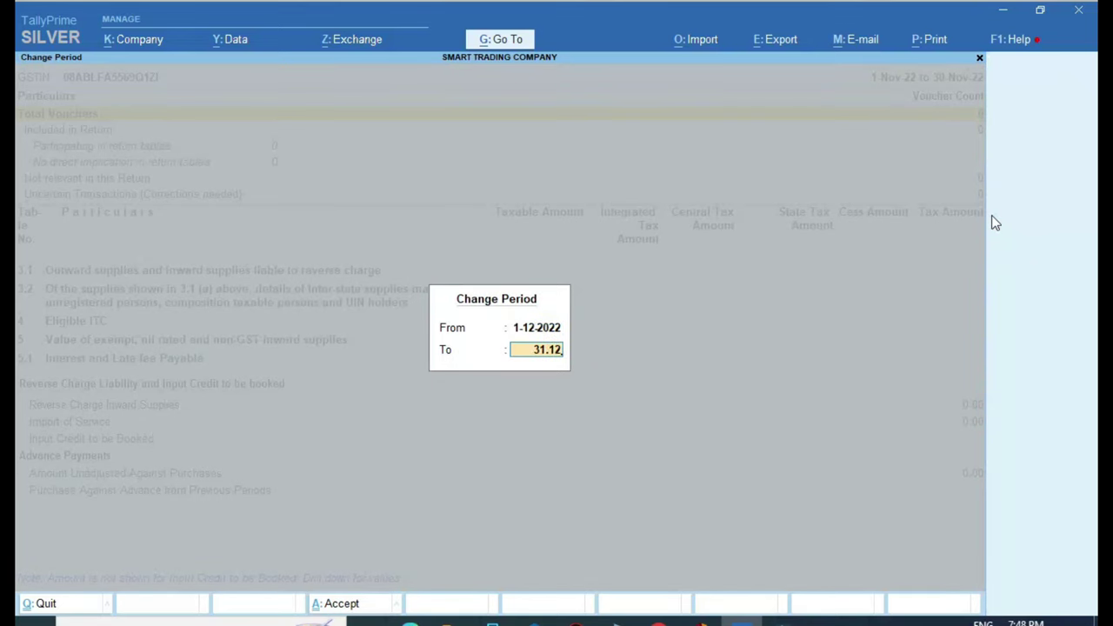
key("Return")
Step: Expand GSTR-3B to its detailed view and compare the Eligible ITC central and state tax amounts with GSTR-2
key("alt+F5")
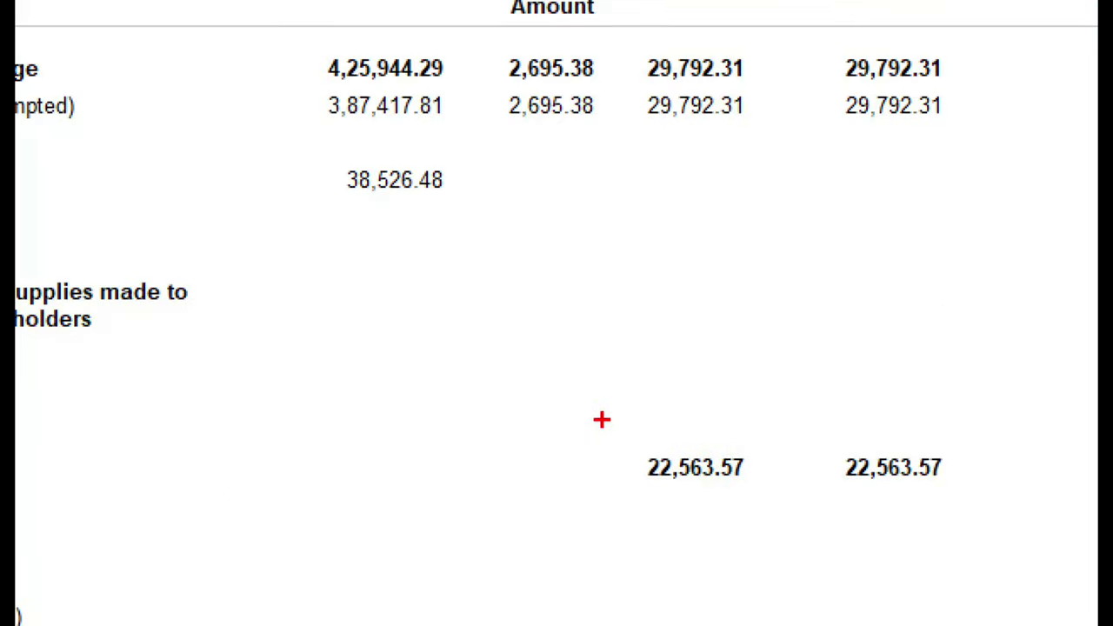
left_click_drag(662, 445, 858, 499)
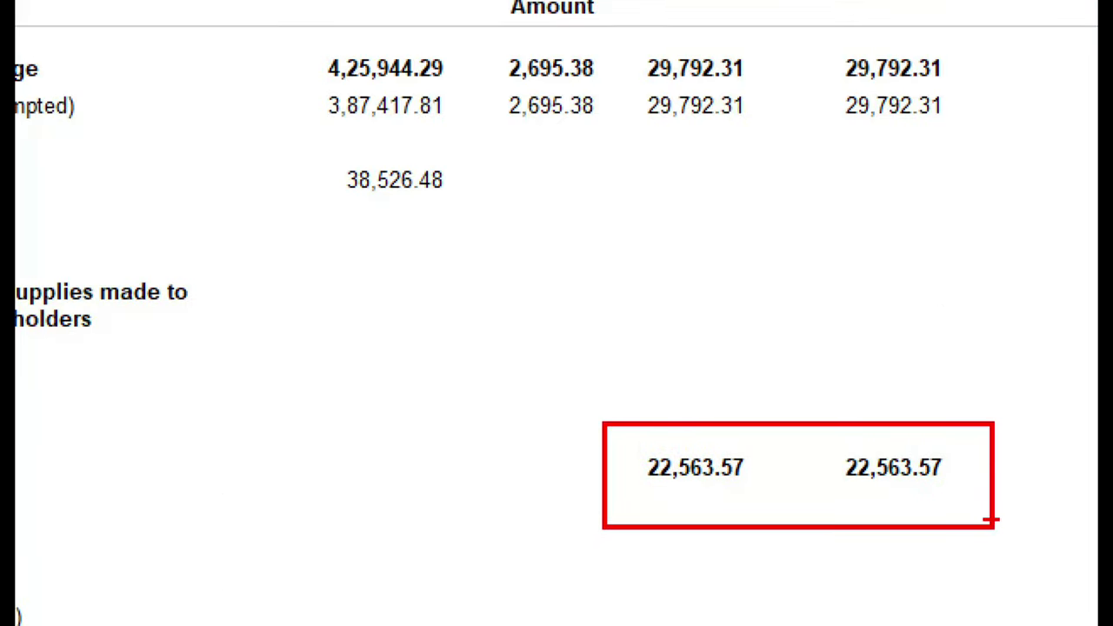
key("Escape")
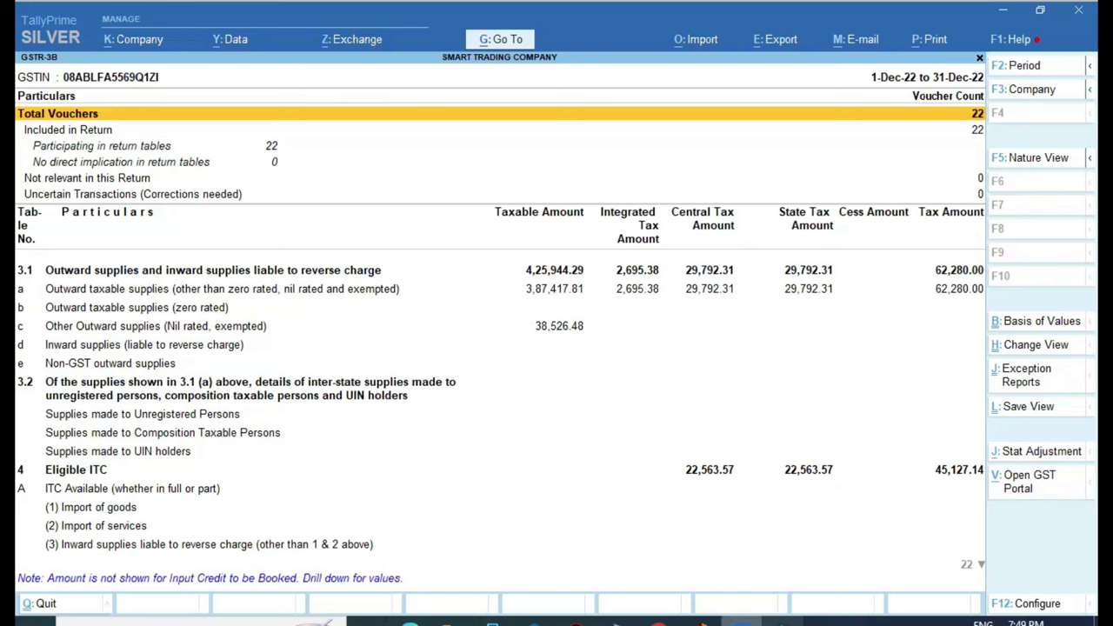
Step: Check the GSTR3B Offline Utility page in the browser, and try to export the GSTR-3B e-return as Excel (Spreadsheet) to C:\Program Files\TallyPrime
left_click(659, 620)
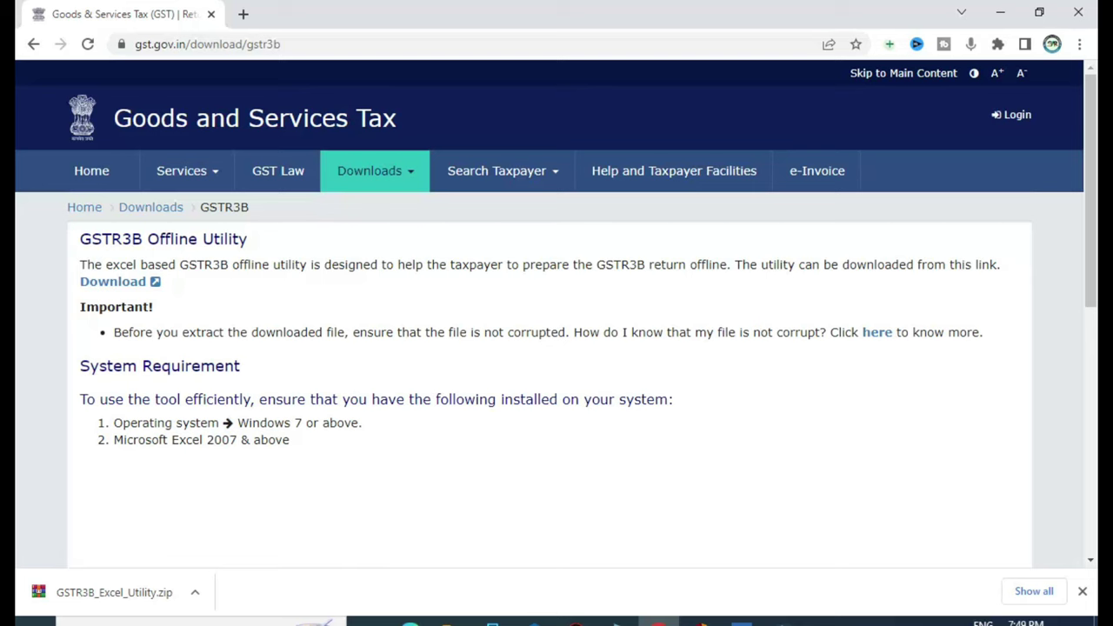
left_click(742, 621)
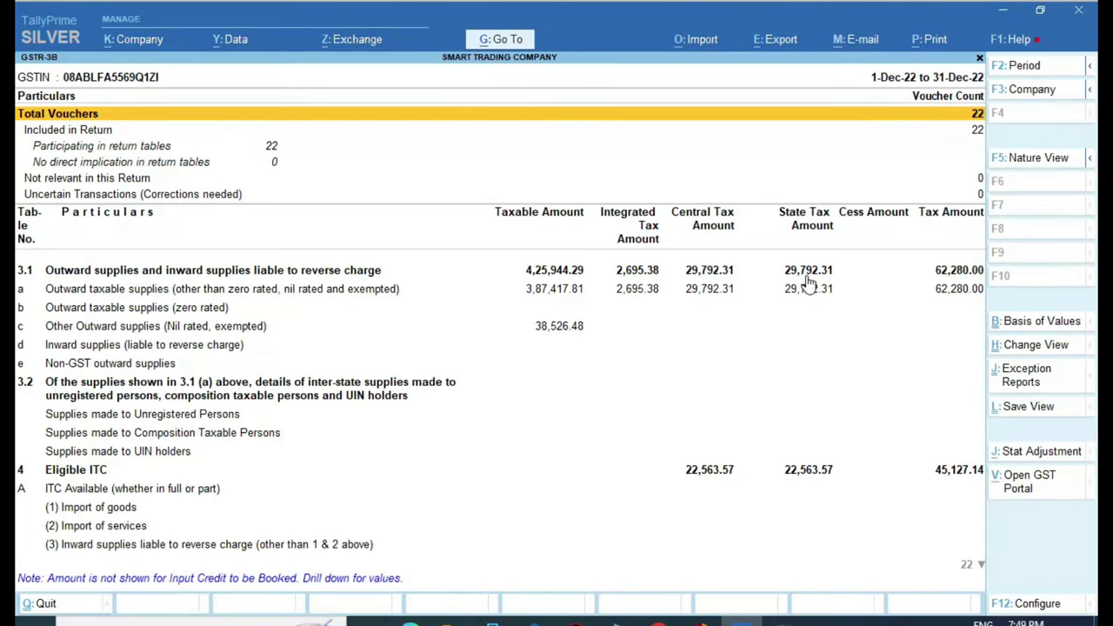
left_click(792, 44)
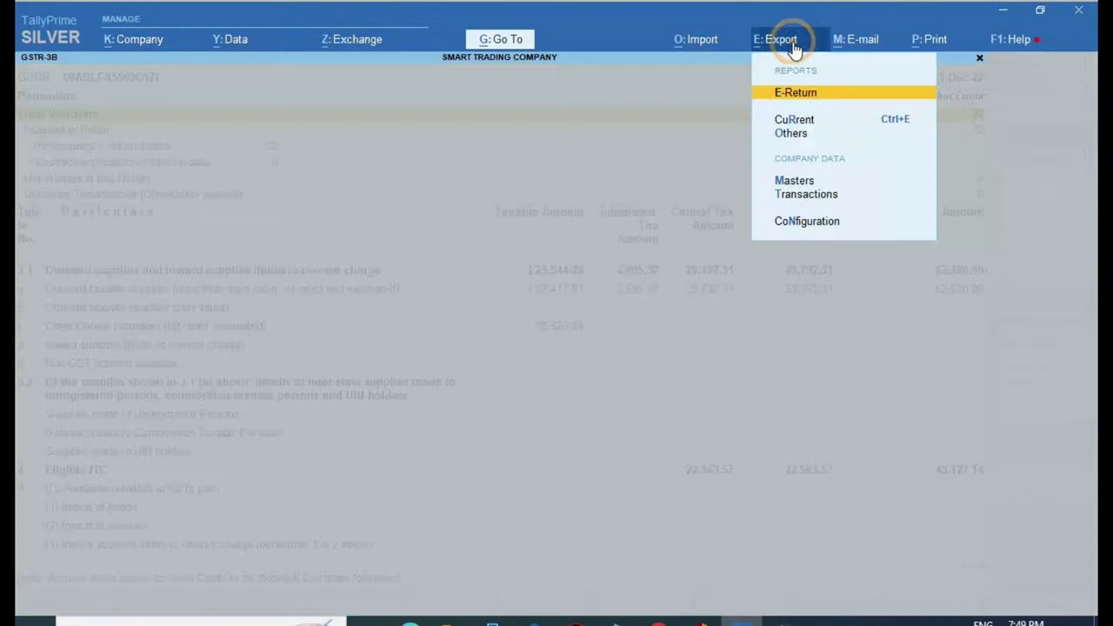
left_click(806, 97)
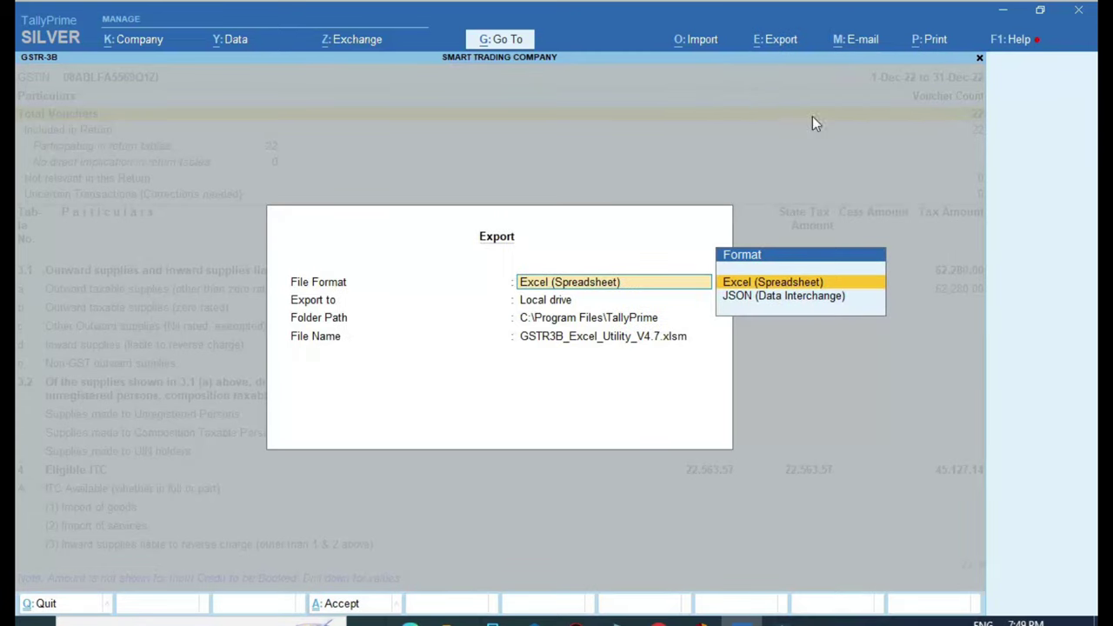
key("Return")
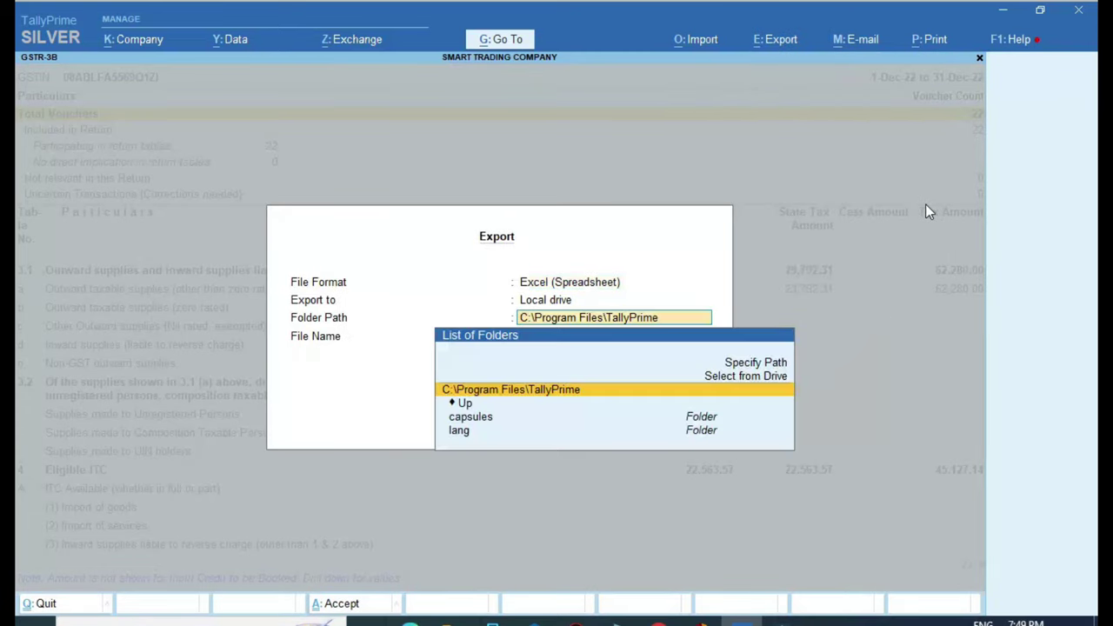
key("Return")
key("Return")
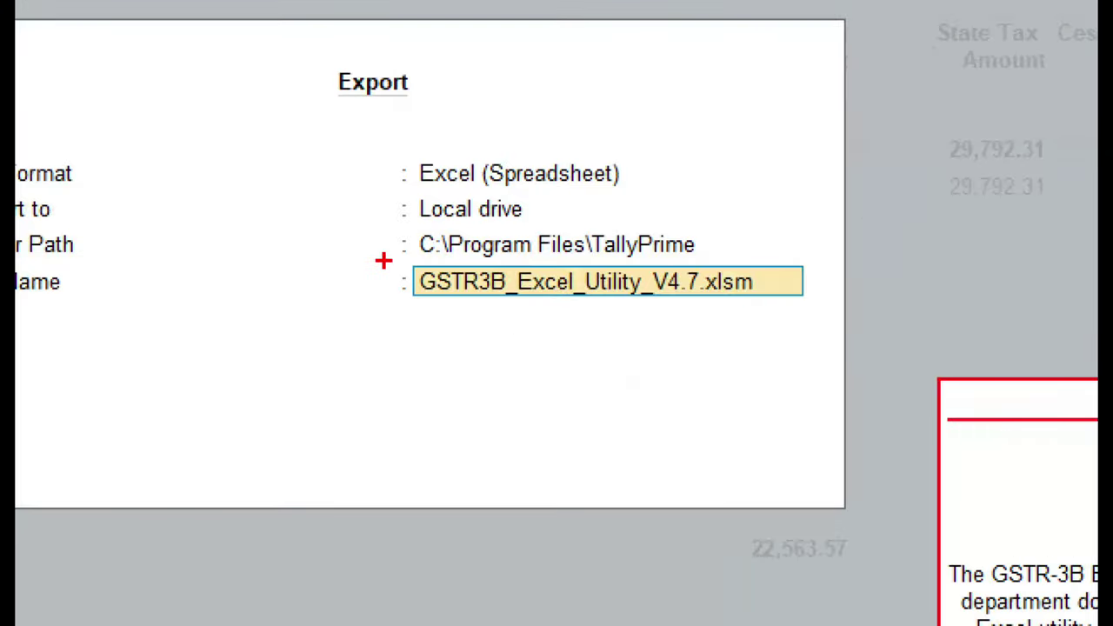
Step: Examine the export's file name, folder path and error message, and review the utility download page on the GST portal
left_click_drag(500, 322, 586, 344)
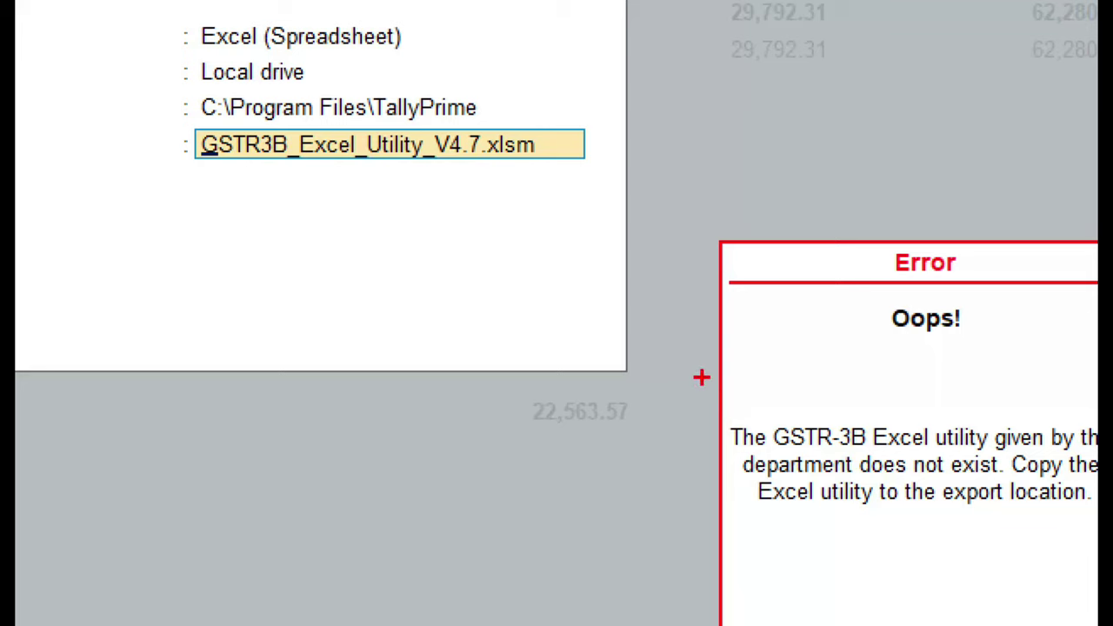
left_click_drag(701, 376, 1096, 550)
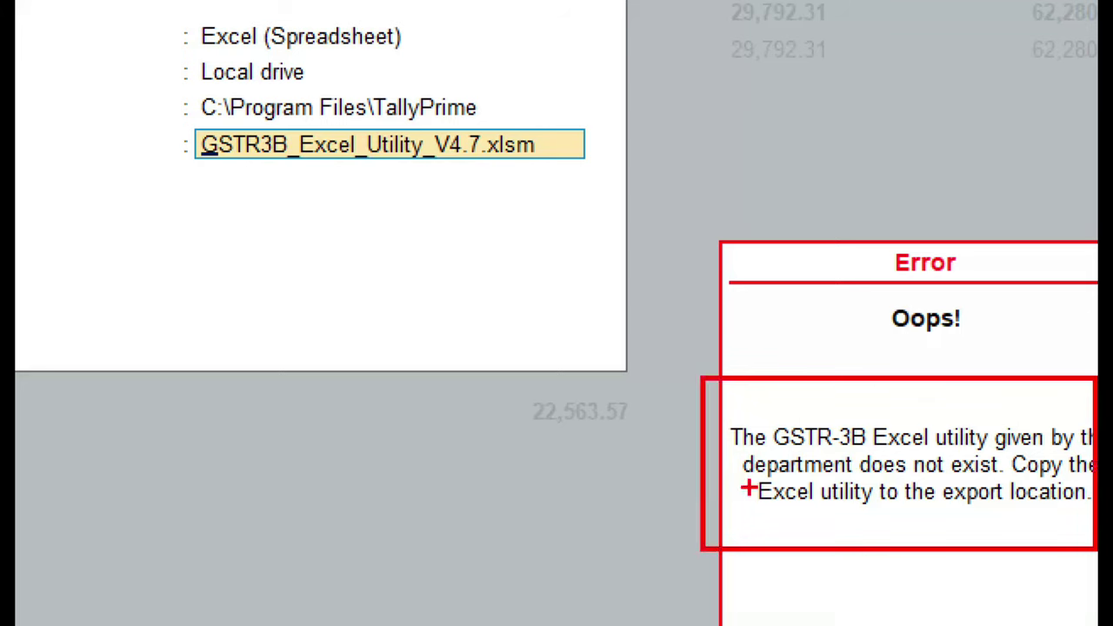
left_click_drag(735, 477, 887, 477)
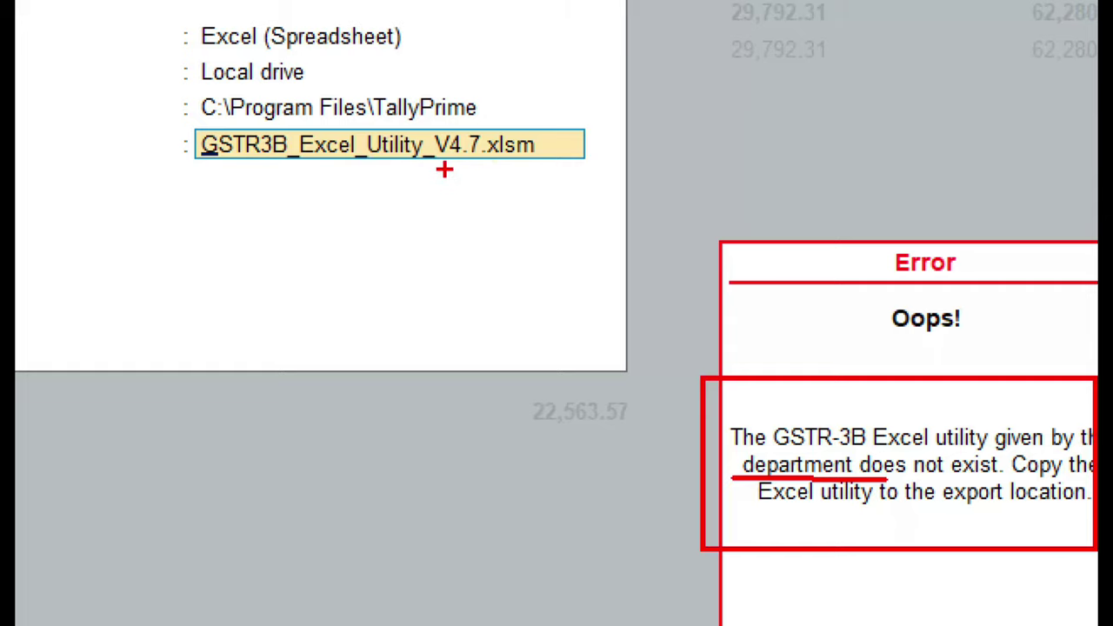
key("Escape")
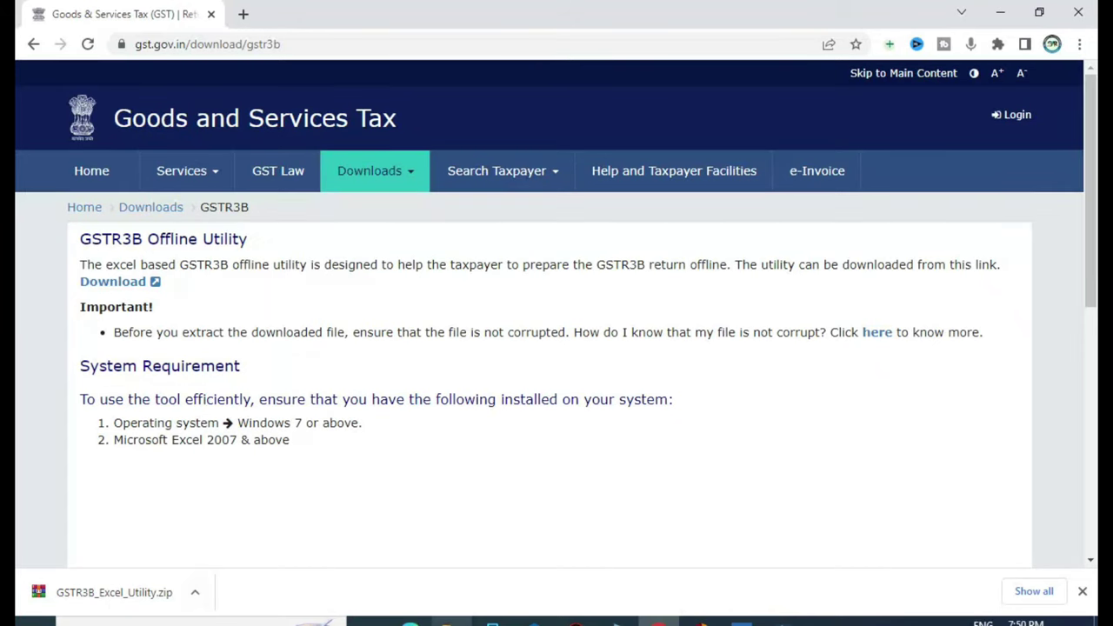
left_click(741, 621)
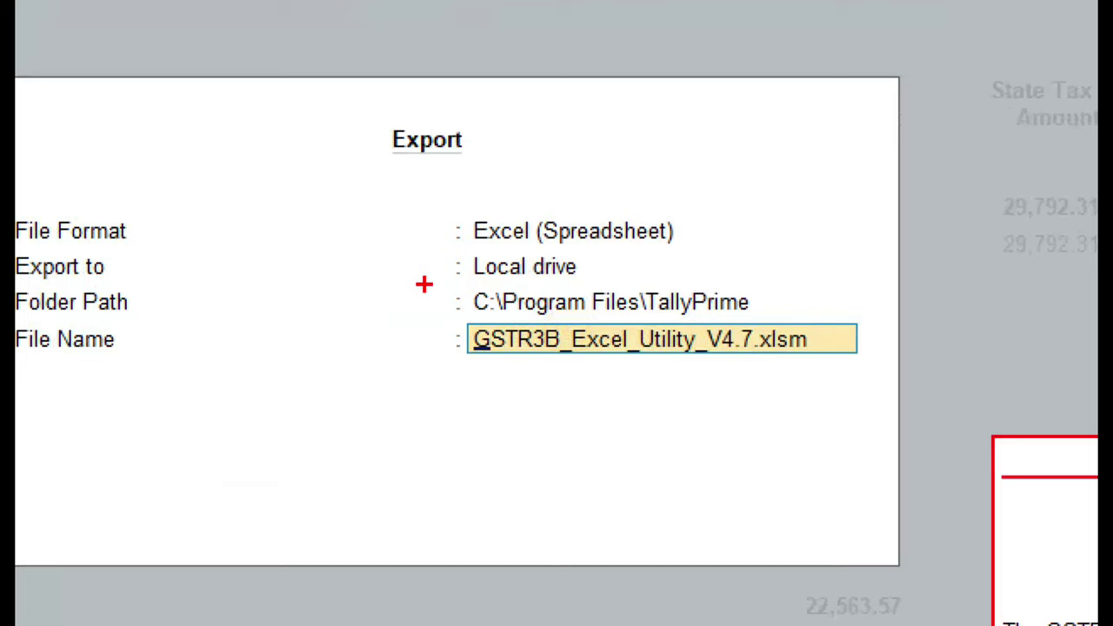
left_click_drag(496, 302, 523, 313)
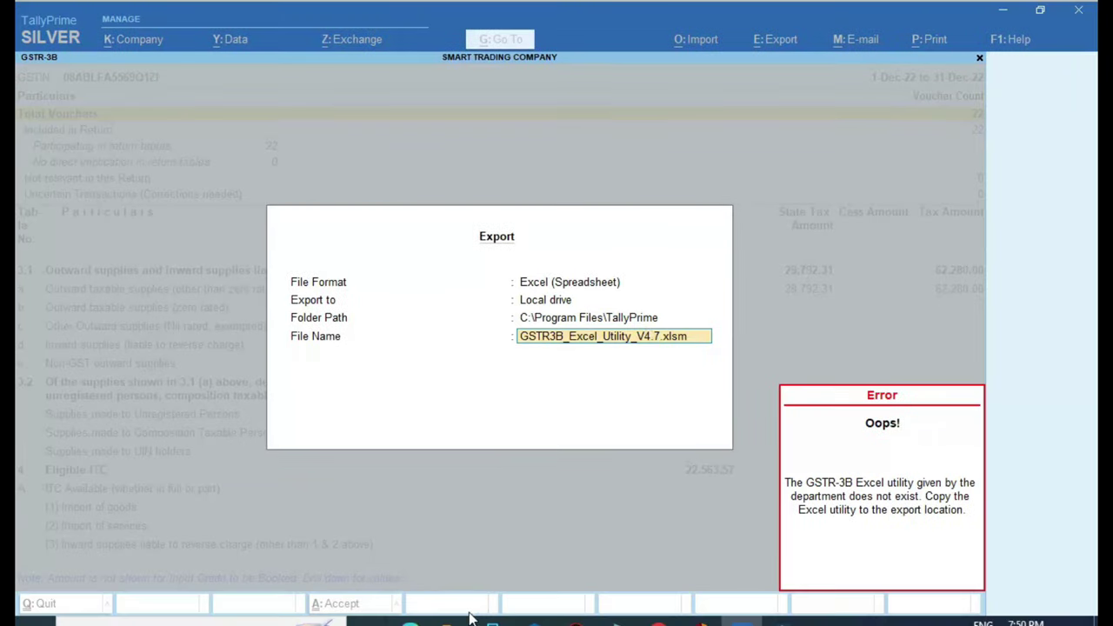
Step: Switch to File Explorer and extract the GSTR3B_Excel_Utility archive directly into the TallyPrime program folder
left_click(470, 618)
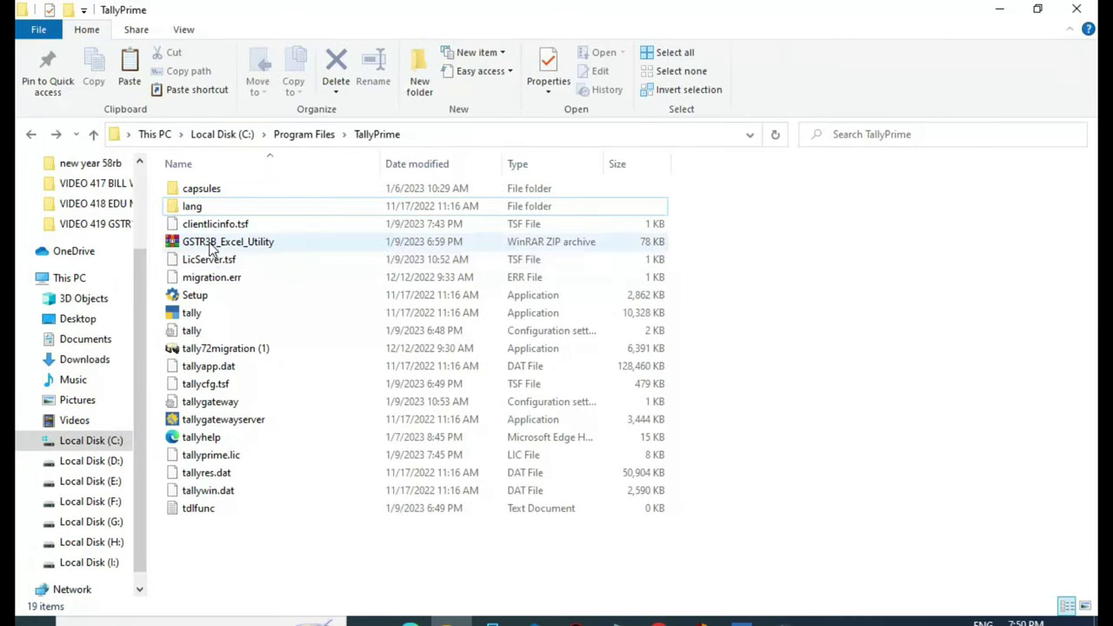
left_click(209, 243)
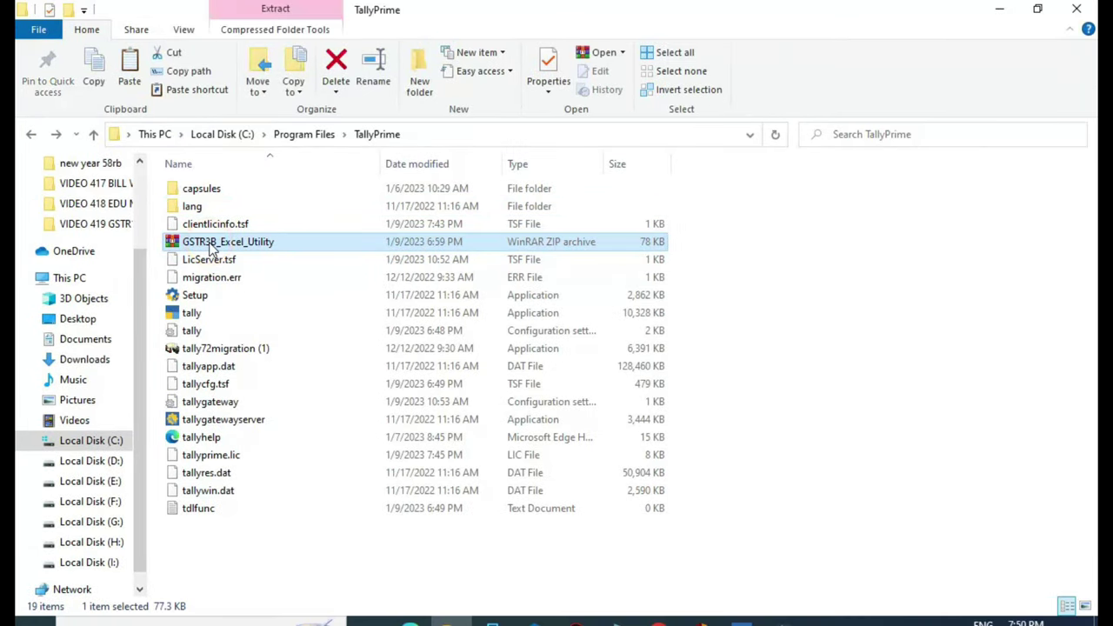
right_click(233, 241)
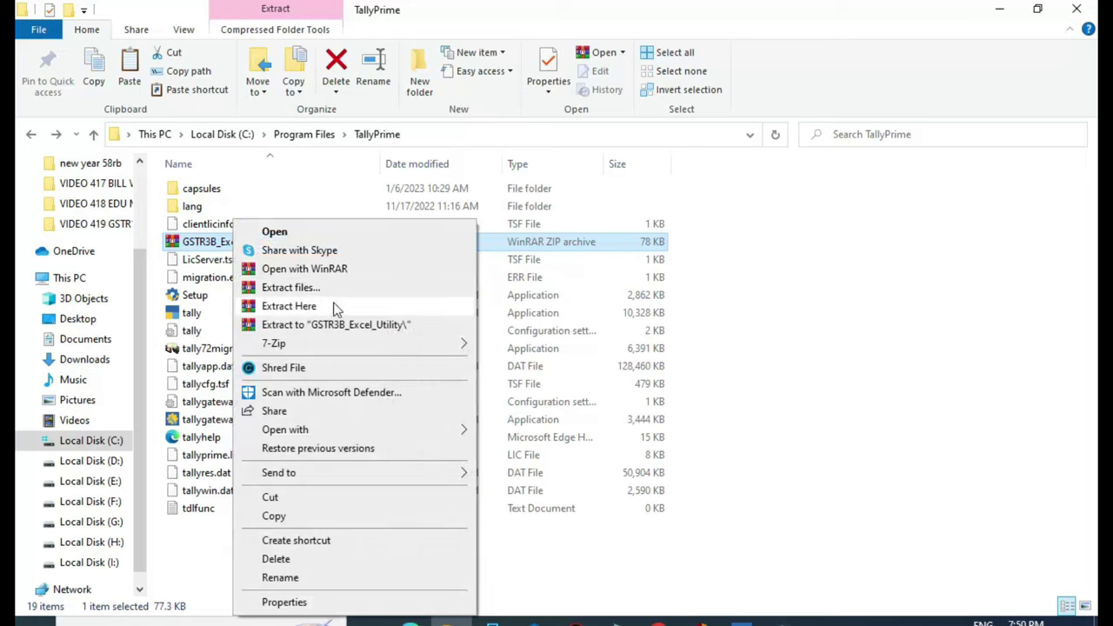
left_click(303, 304)
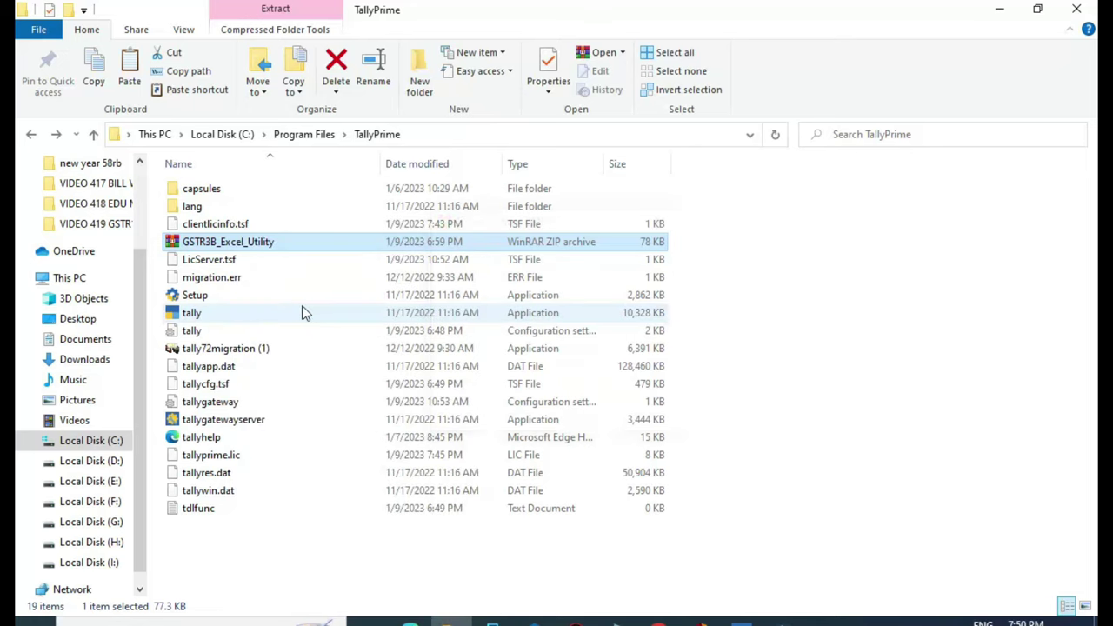
Step: Copy the GSTR3B_Excel_Utility_V5.0 workbook from the extracted GSTR3B_Excel_Utility folder into the TallyPrime program folder
left_click(226, 213)
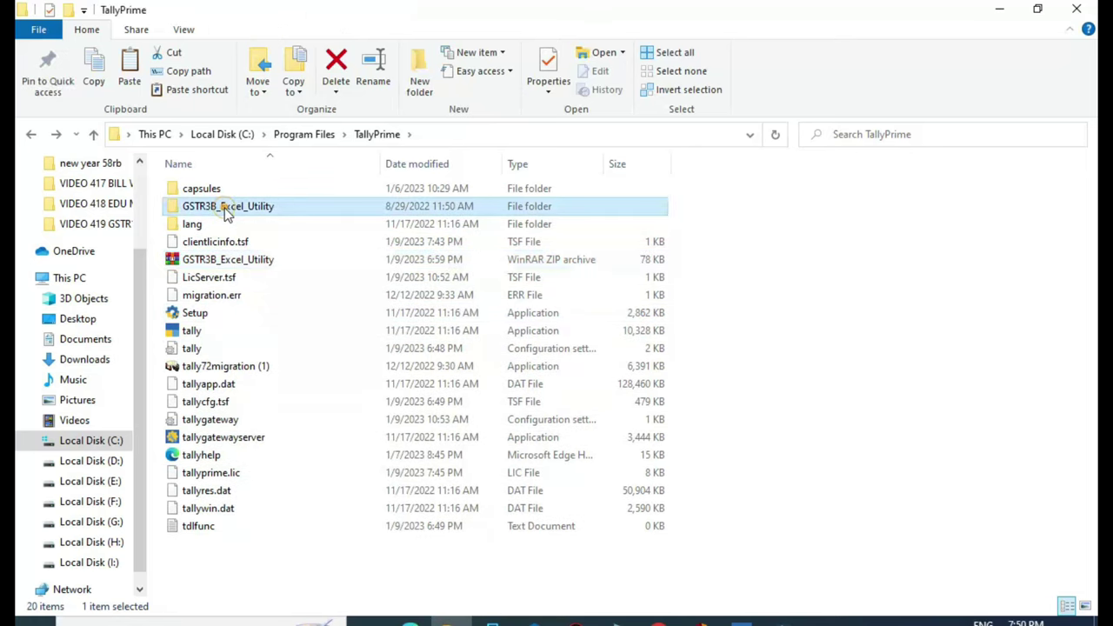
double_click(225, 213)
left_click(224, 188)
right_click(223, 187)
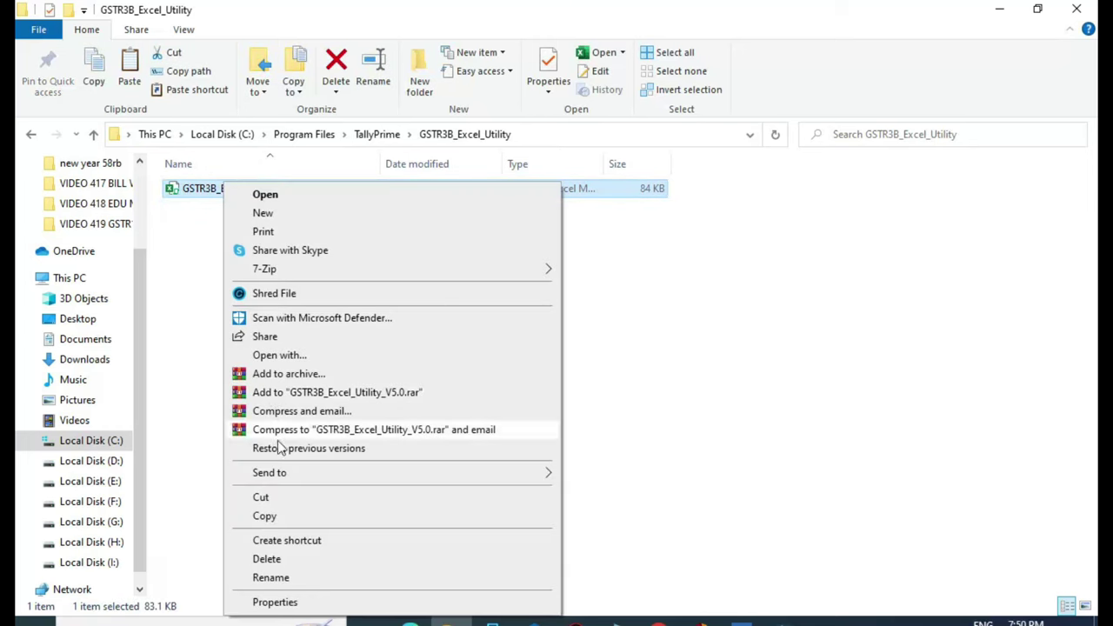
left_click(280, 516)
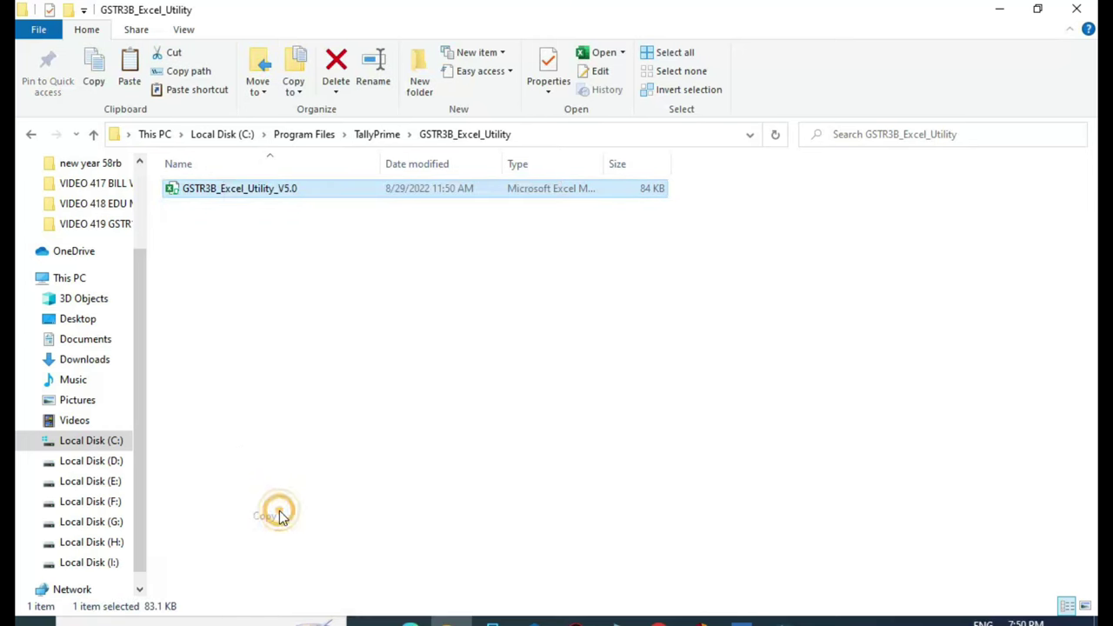
left_click(31, 136)
right_click(327, 548)
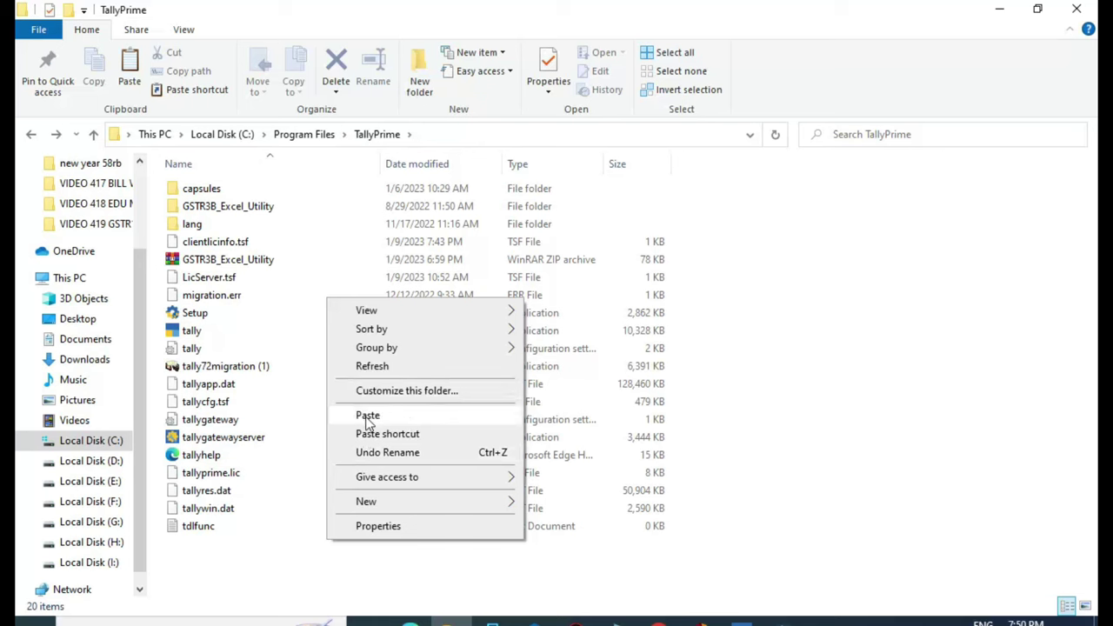
left_click(367, 417)
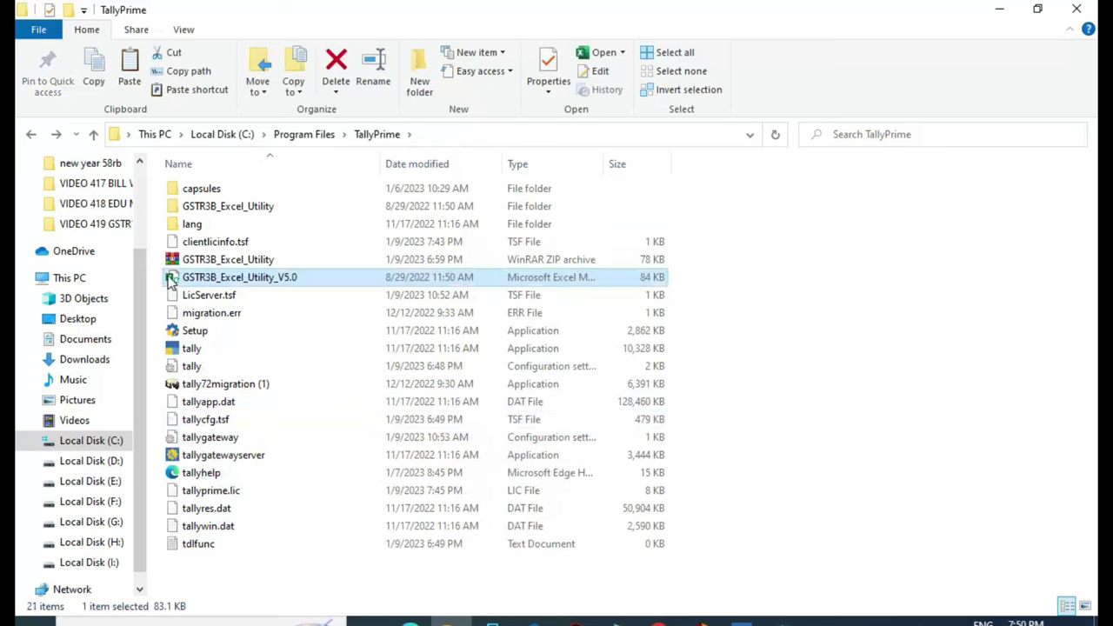
Step: Unblock the copied GSTR3B_Excel_Utility_V5.0 workbook in its file properties and apply the change
right_click(171, 281)
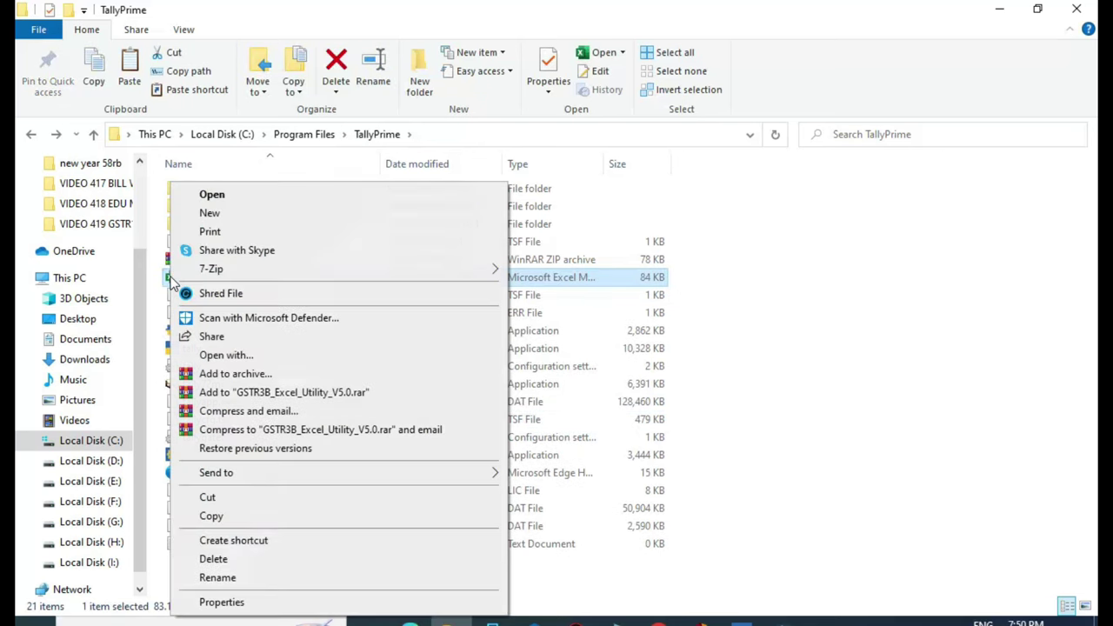
left_click(221, 602)
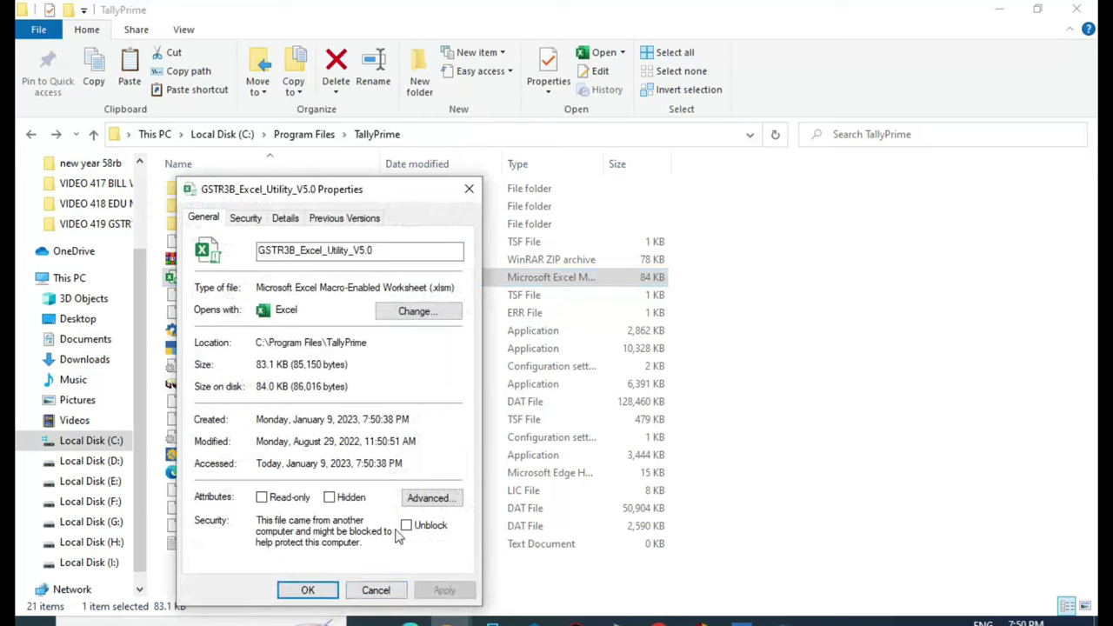
left_click(406, 525)
left_click(443, 590)
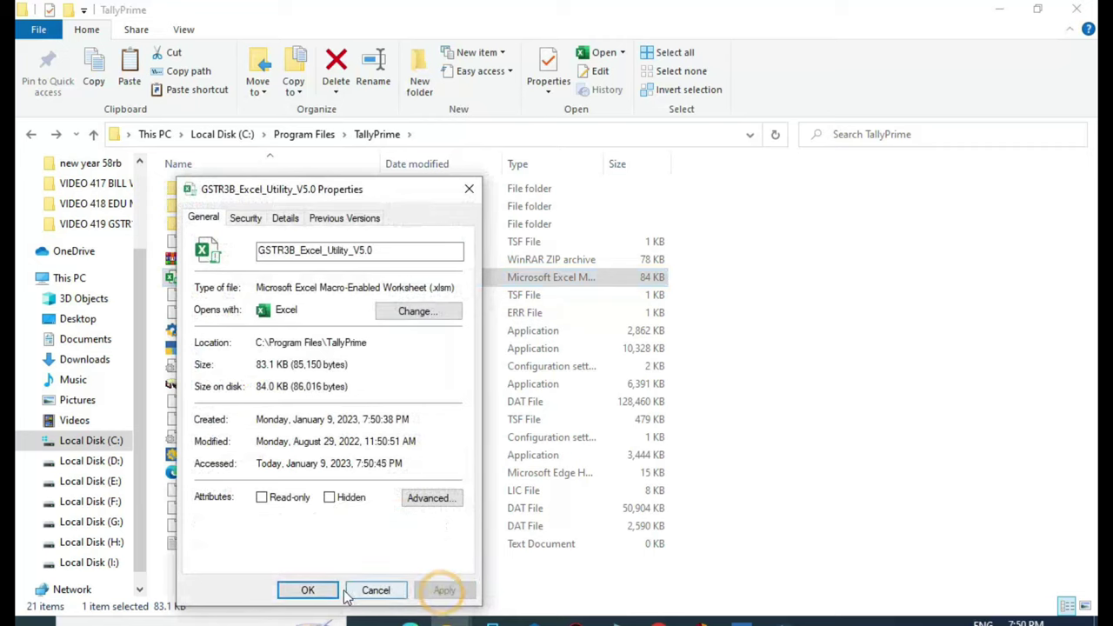
left_click(313, 591)
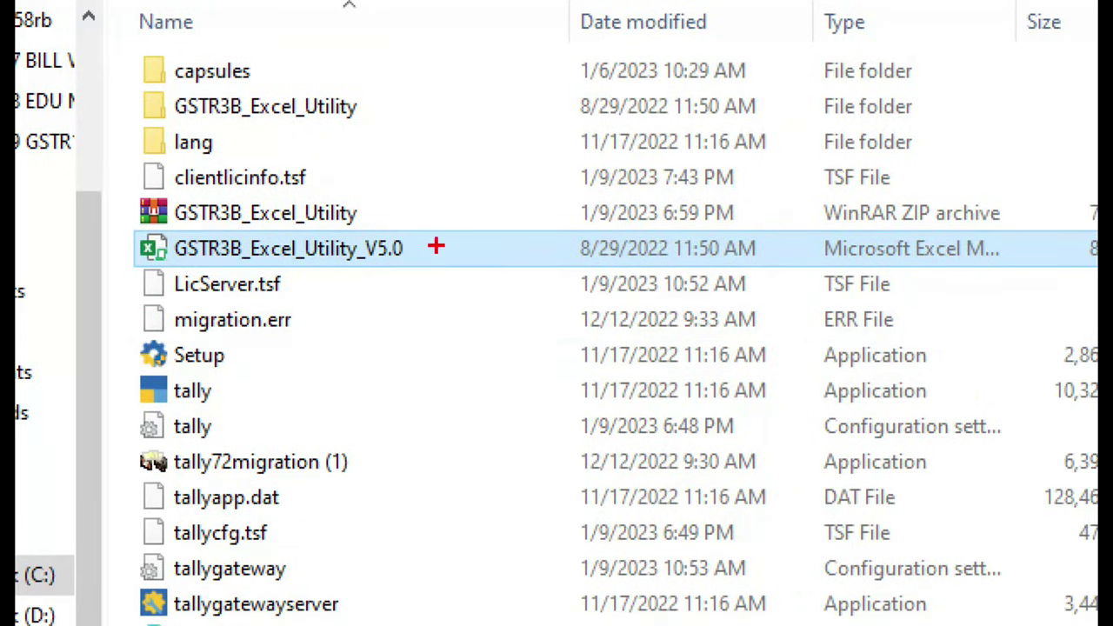
Step: Check the file name TallyPrime's export expects, and rename the copied V5.0 workbook as GSTR3B_Excel_Utility_V4.7
mouse_move(451, 217)
left_mouse_down()
mouse_move(408, 267)
mouse_move(357, 225)
mouse_move(458, 224)
left_mouse_up()
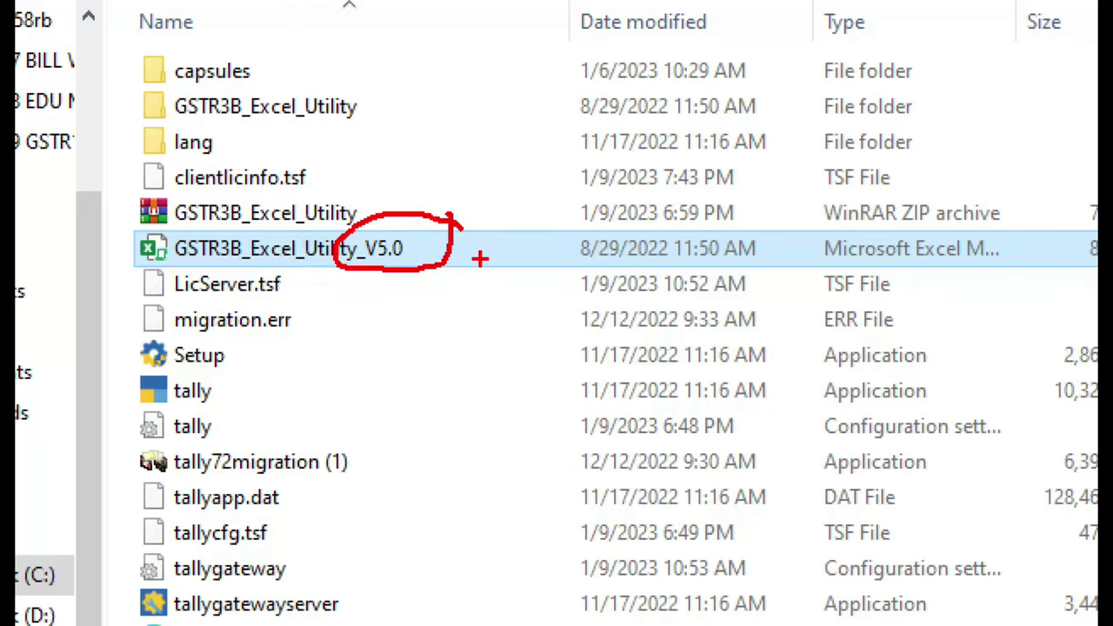
key("Escape")
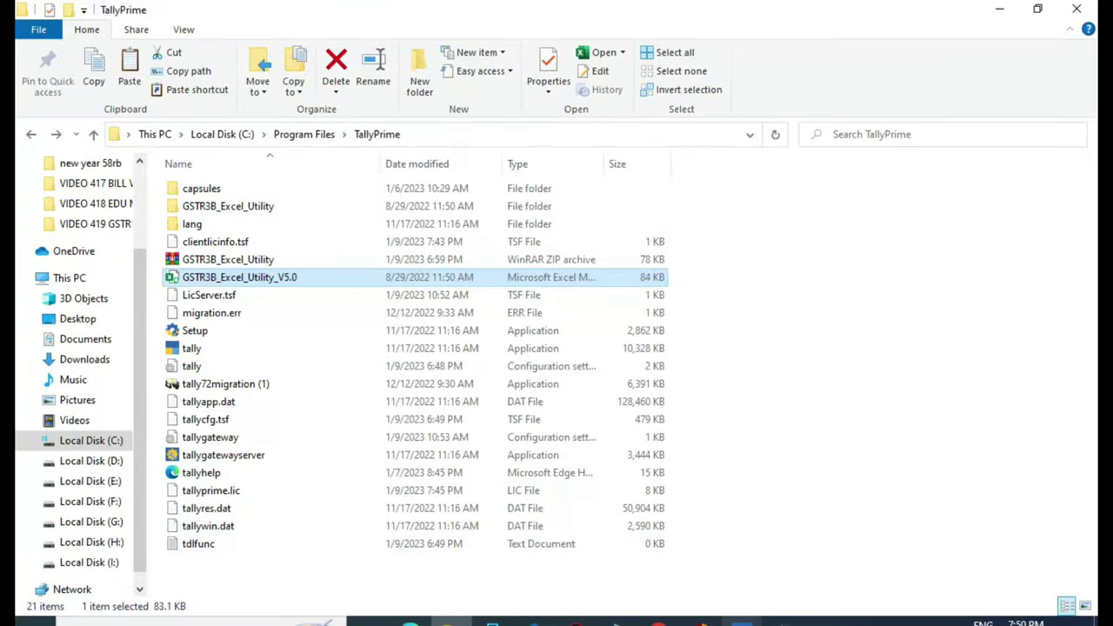
key("alt+Tab")
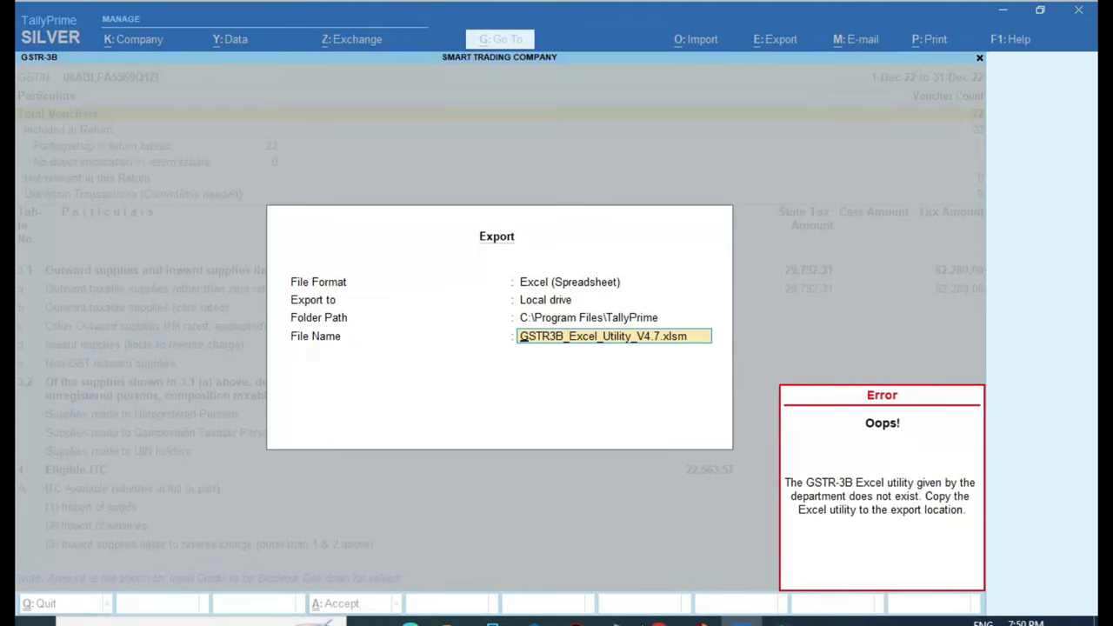
left_click(447, 619)
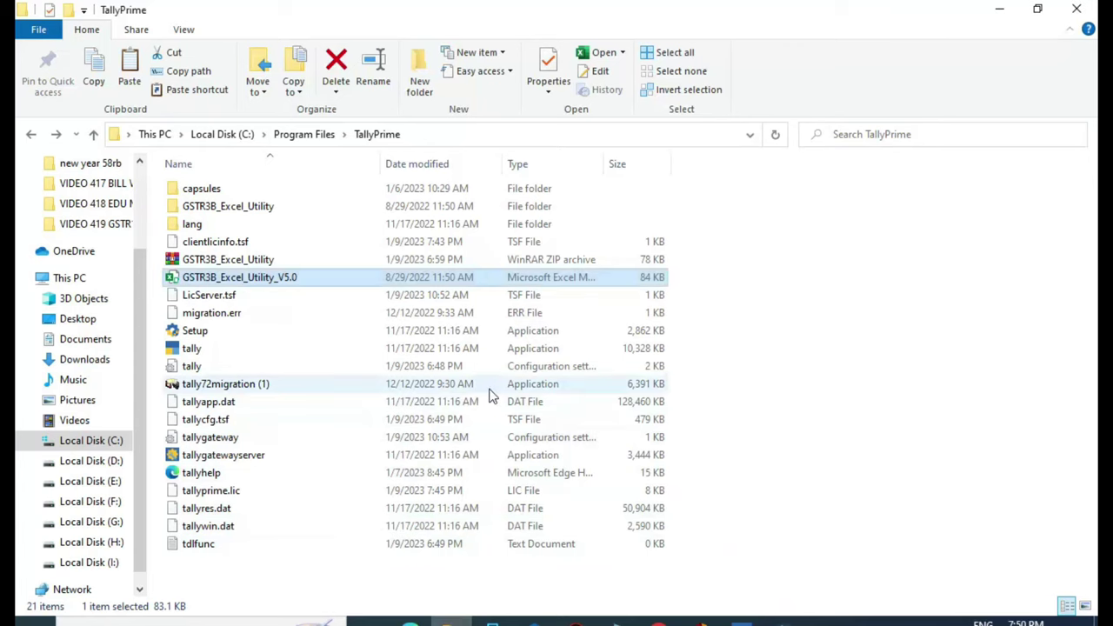
key("F2")
key("End")
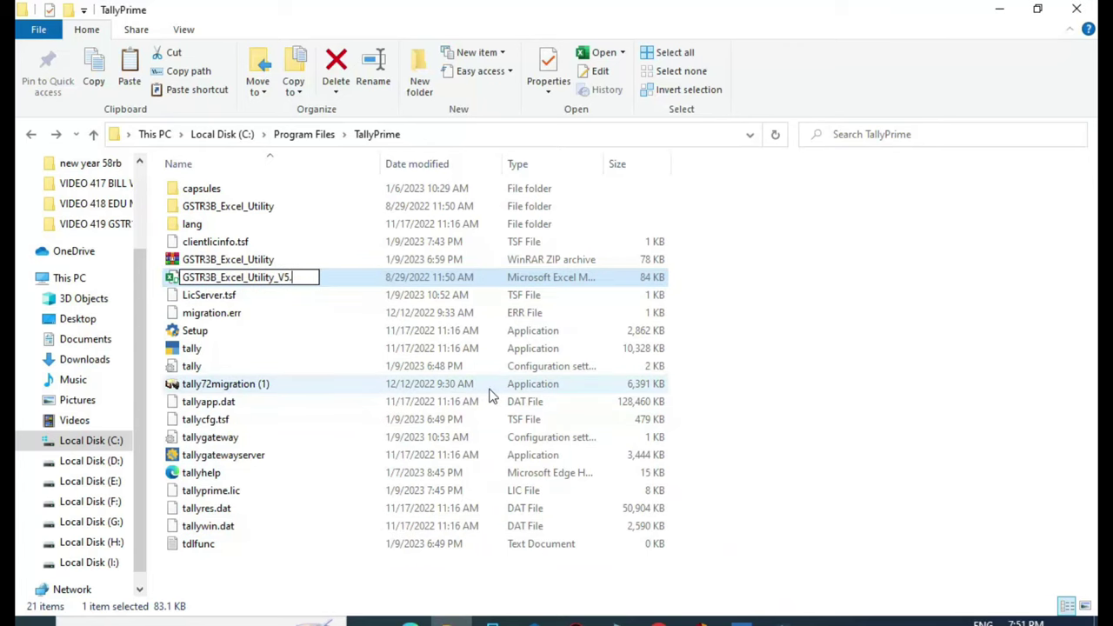
key("BackSpace")
key("BackSpace")
key("Return")
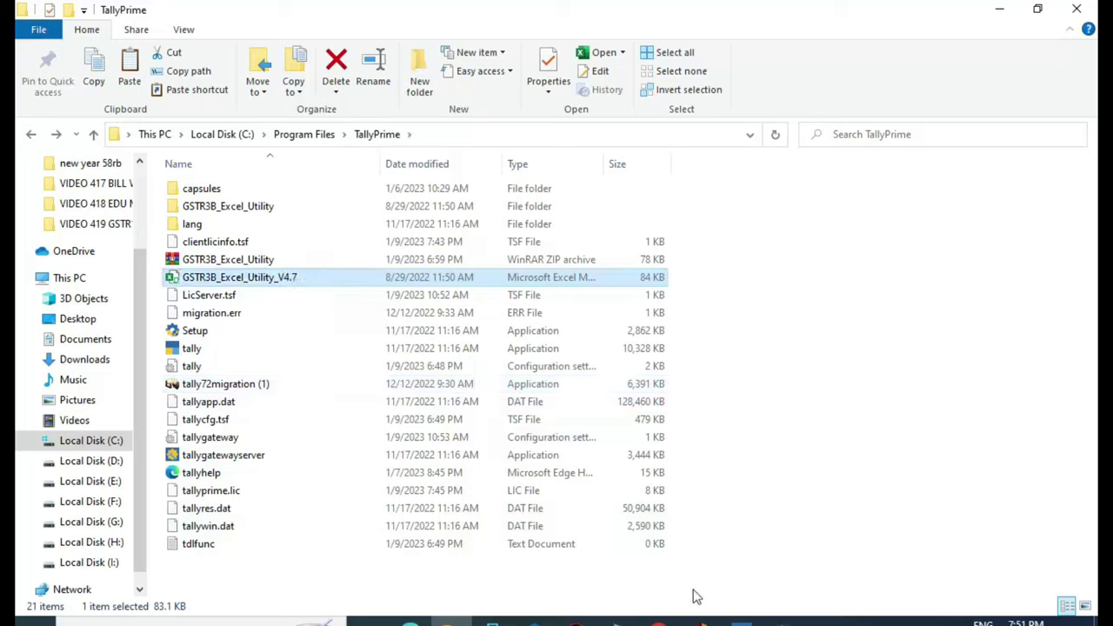
Step: Switch to TallyPrime and export the GSTR-3B e-return as Excel (Spreadsheet) to C:\Program Files\TallyPrime with file name GSTR3B_Excel_Utility_V4.7.xlsm
left_click(740, 621)
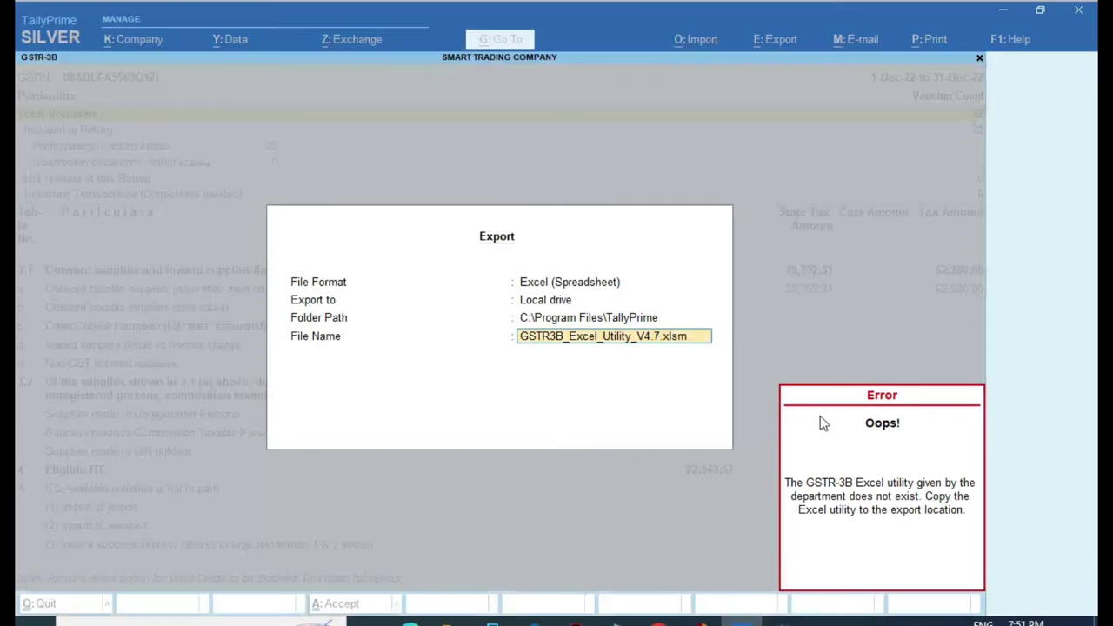
key("Return")
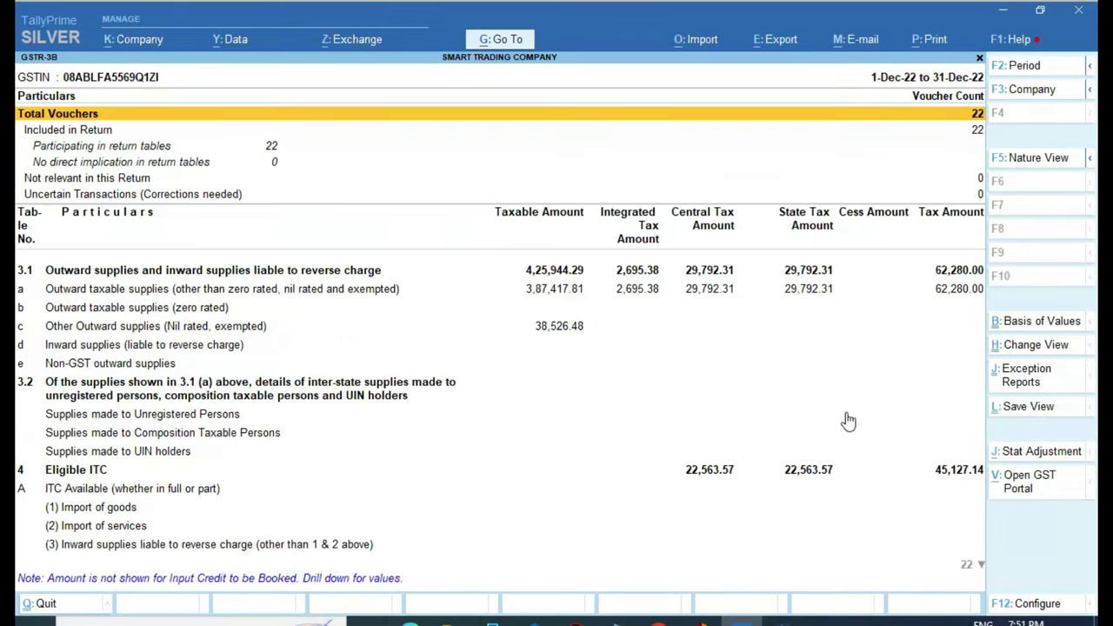
left_click(789, 42)
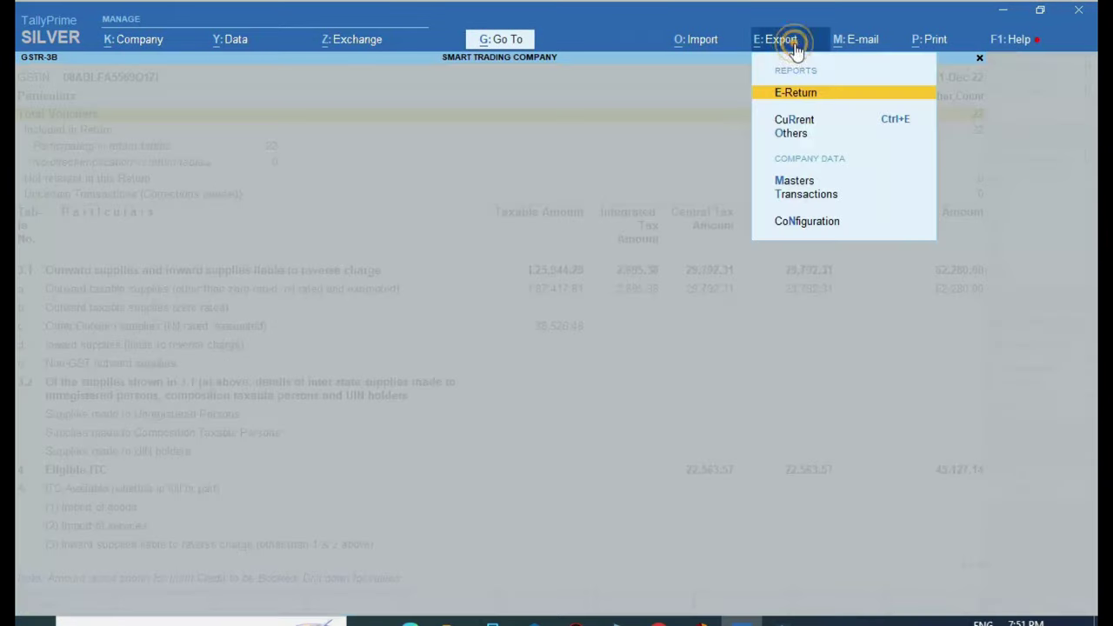
key("Return")
key("Return")
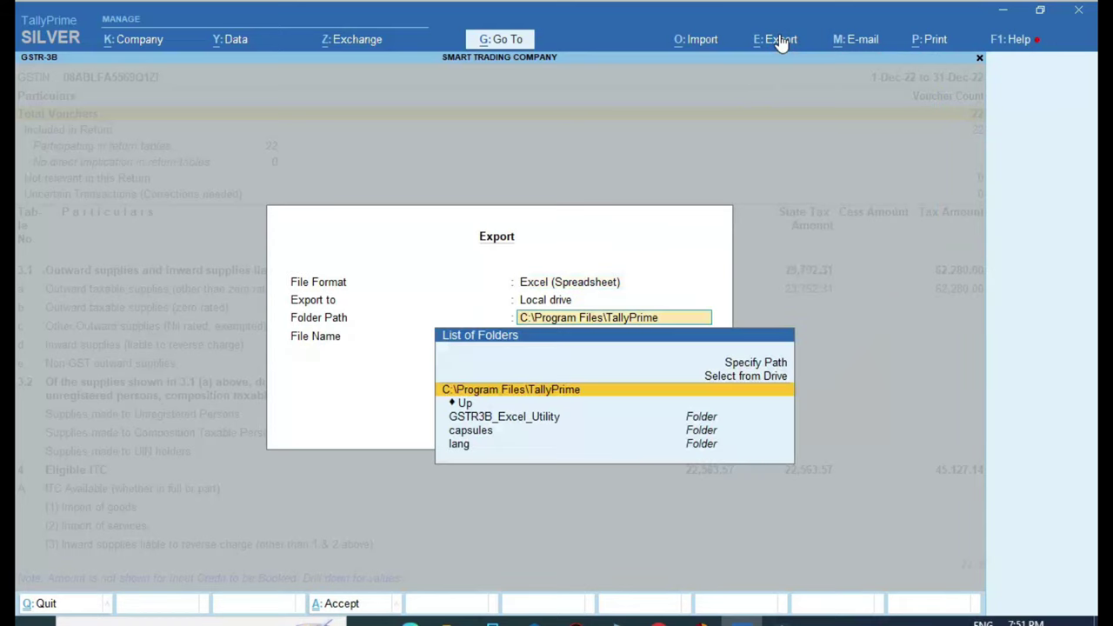
key("Return")
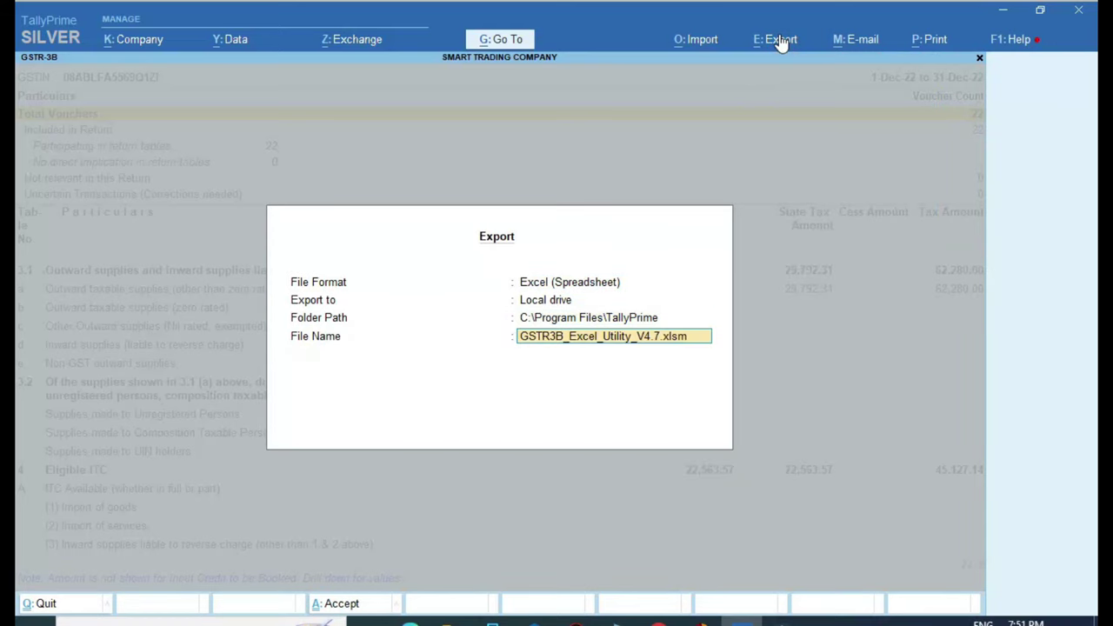
key("Return")
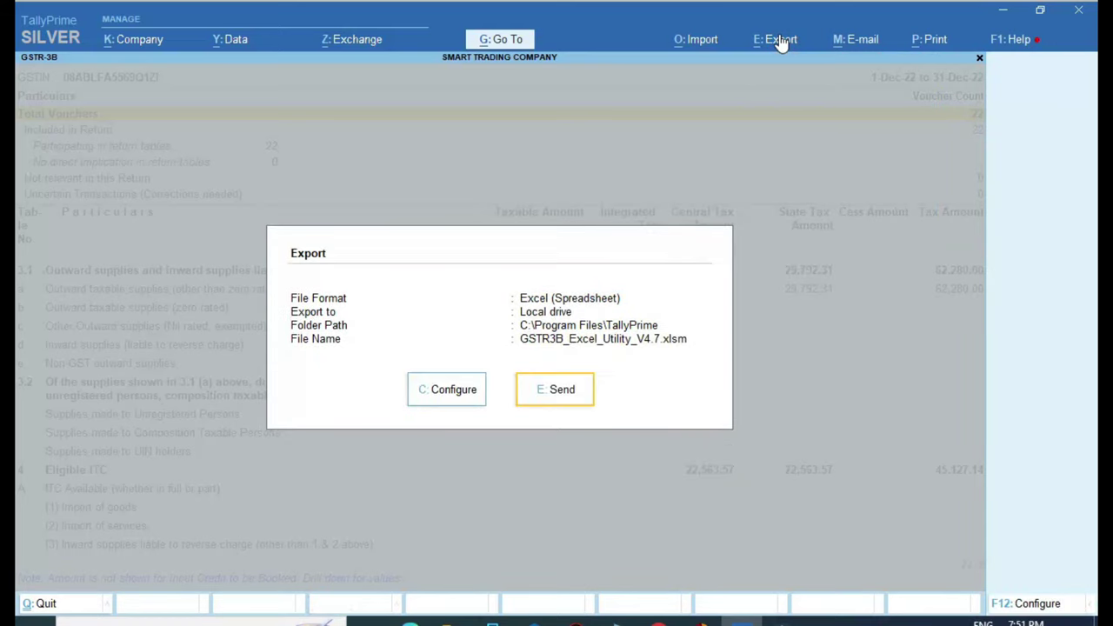
left_click(574, 391)
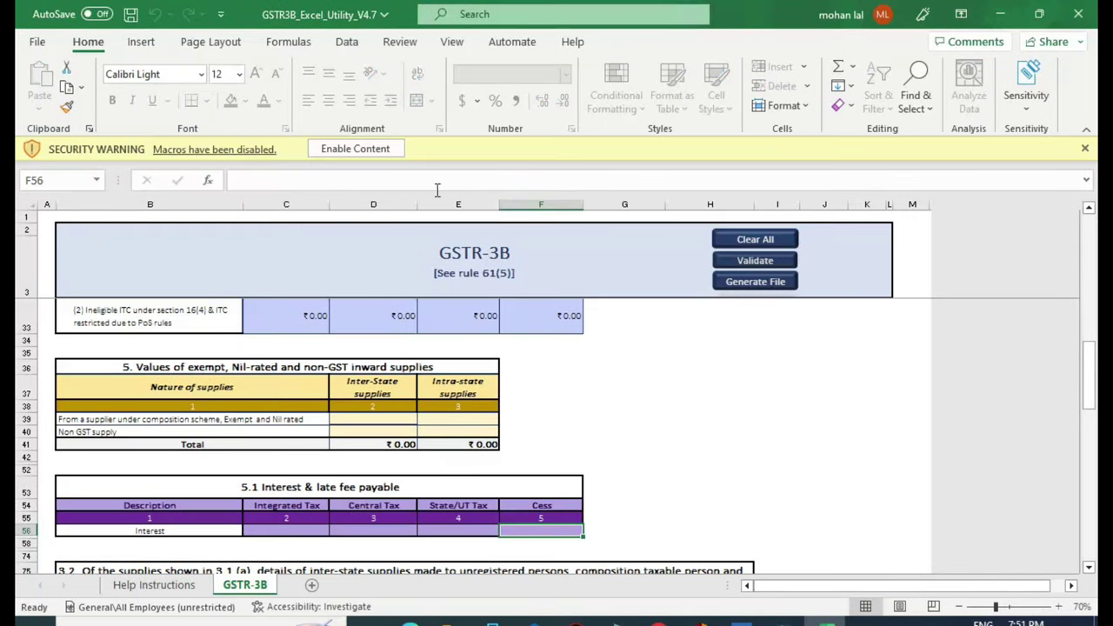
Step: Enable the utility workbook's macros, review its outward supplies, Eligible ITC and interest tables, and close it without saving
left_click(359, 155)
scroll(544, 369, "down", 1)
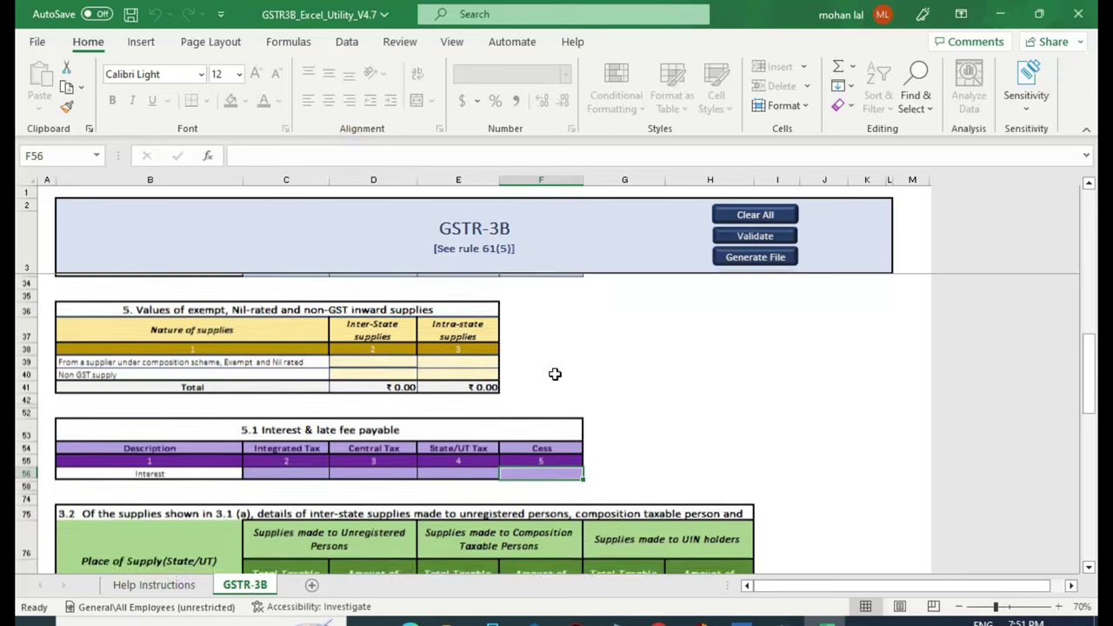
scroll(555, 374, "up", 7)
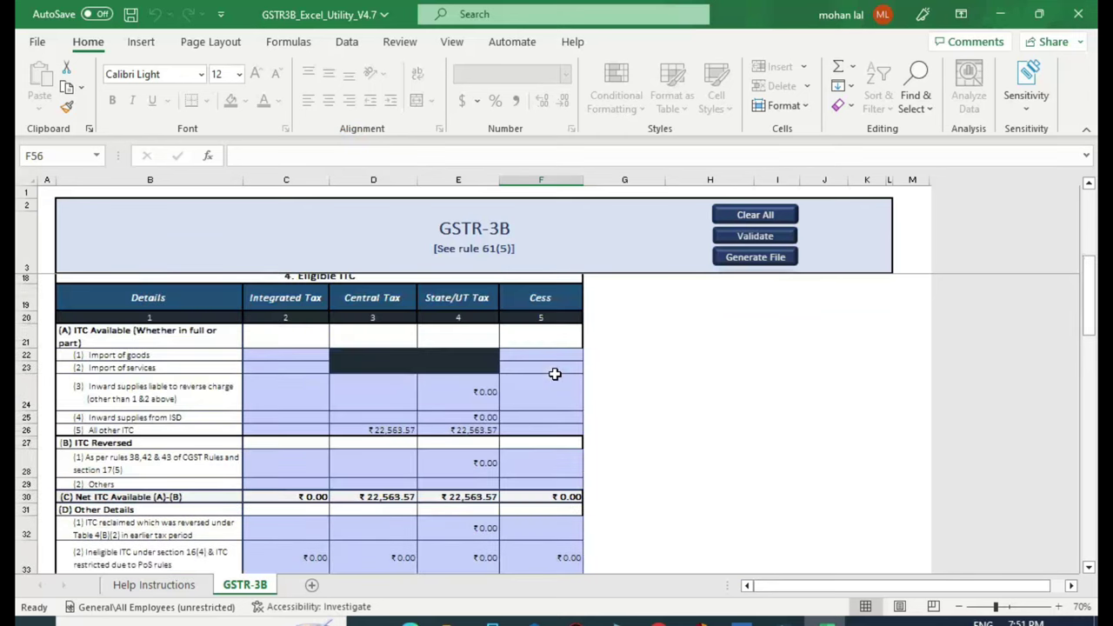
scroll(555, 374, "up", 3)
scroll(554, 374, "down", 8)
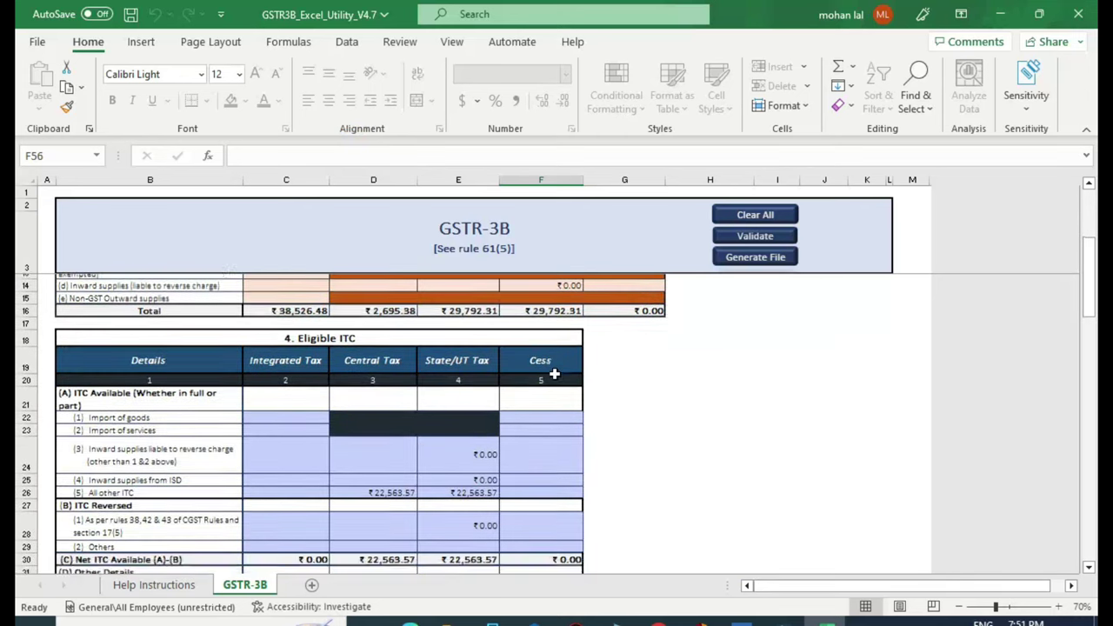
scroll(555, 374, "down", 3)
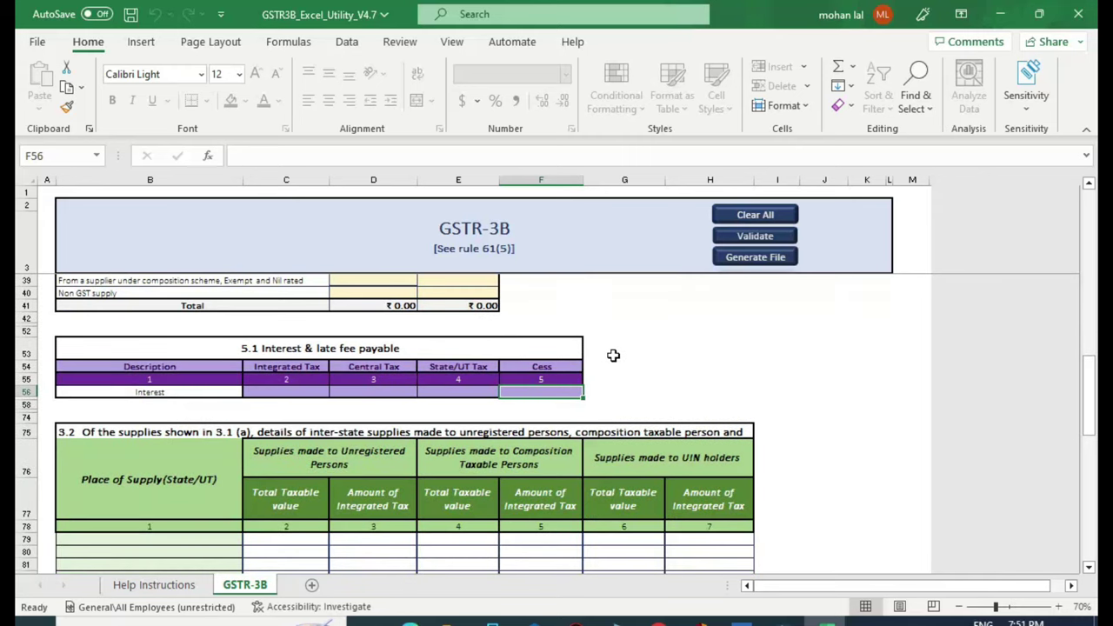
left_click(1078, 16)
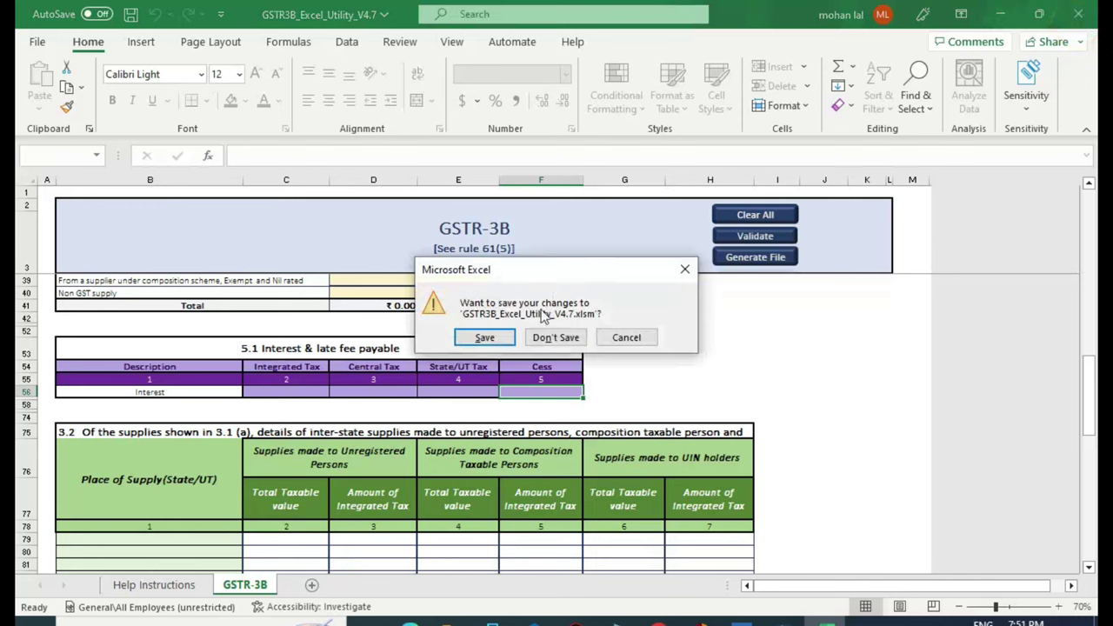
left_click(557, 340)
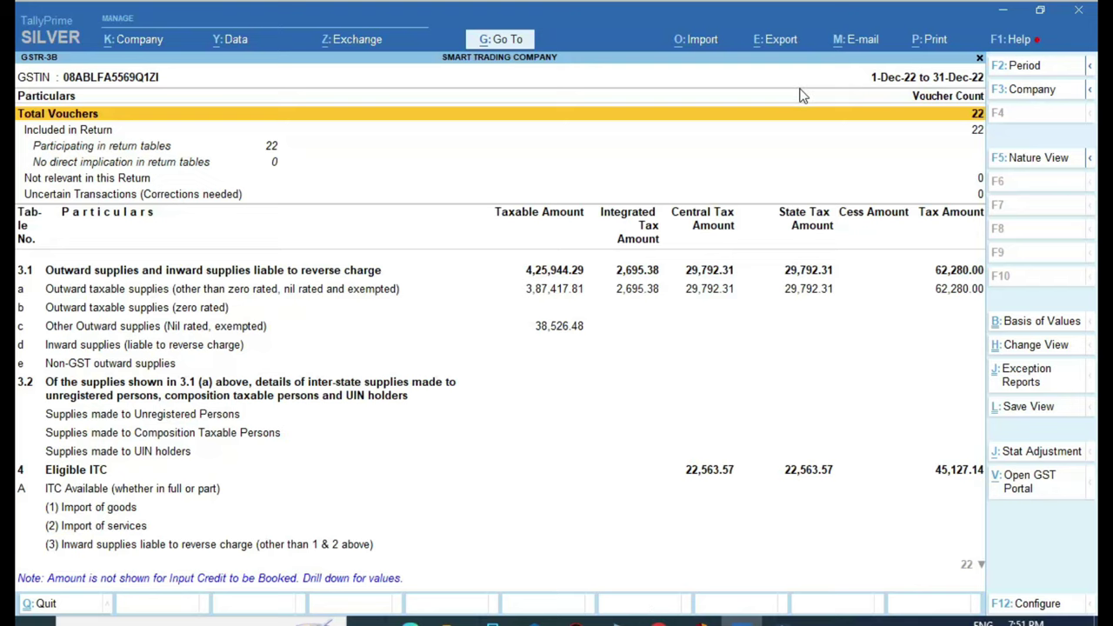
Step: Export the current detailed GSTR-3B report as the Excel spreadsheet GSTR-3B.xlsx to C:\Program Files\TallyPrime
key("alt+e")
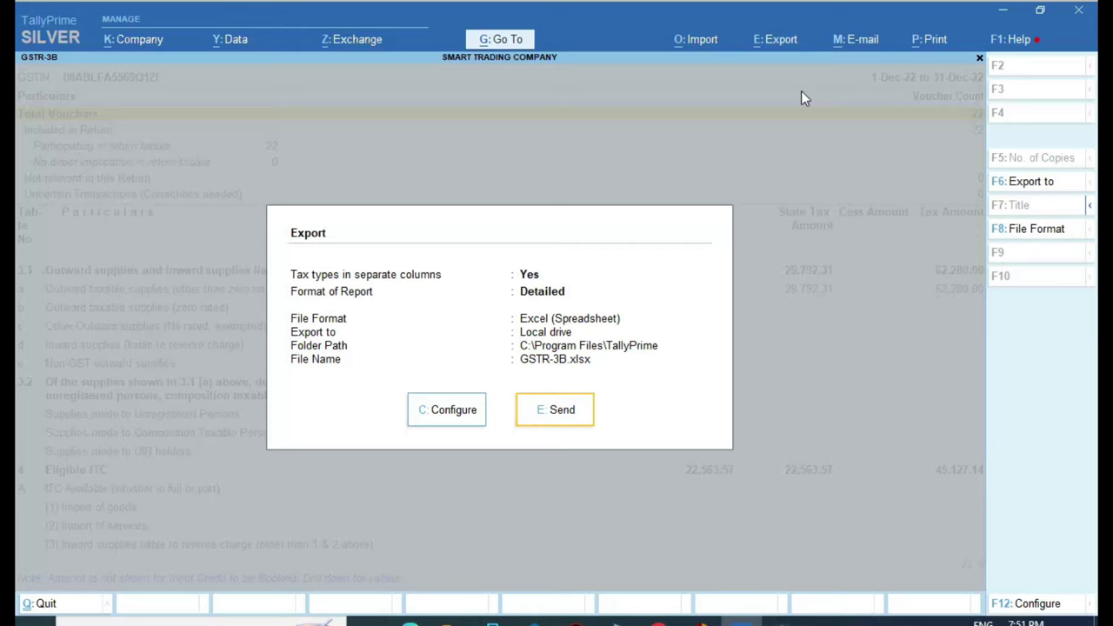
key("Left")
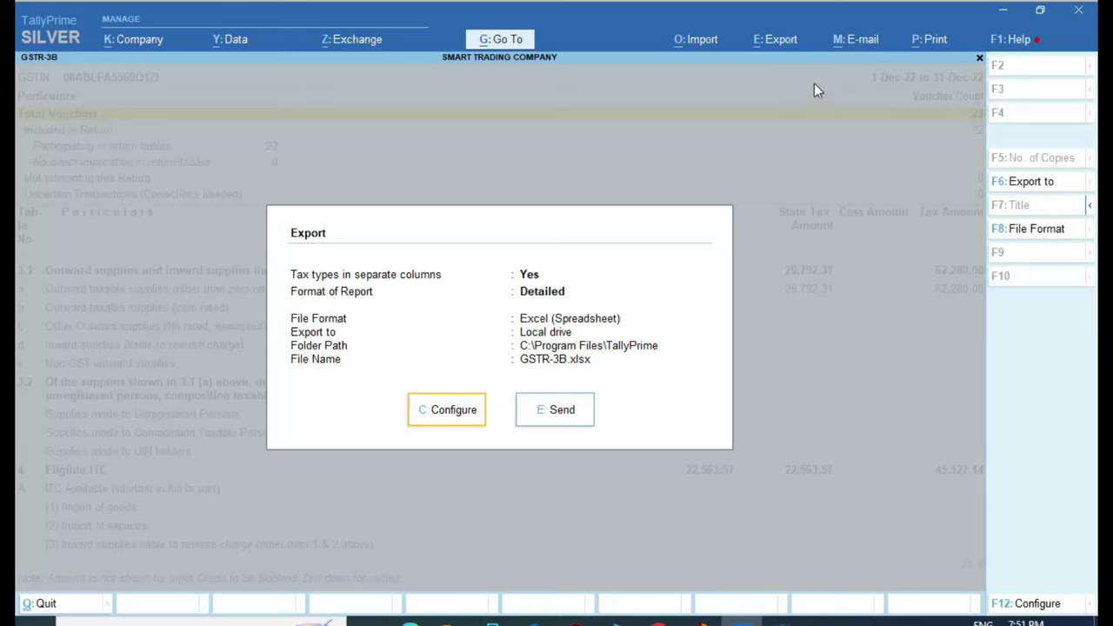
left_click(553, 416)
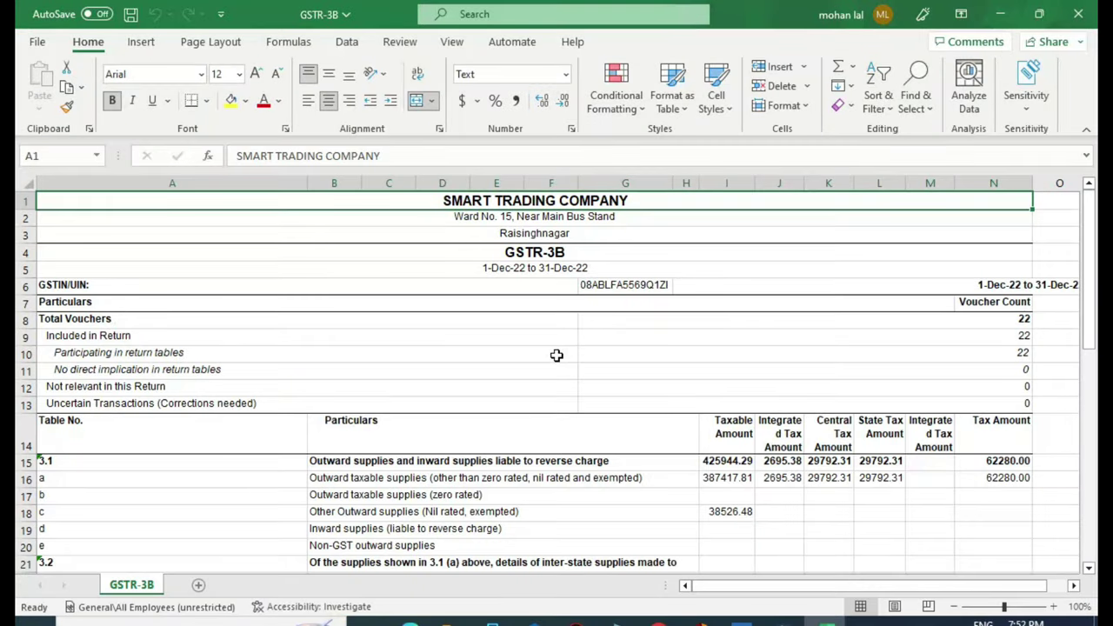
Step: Review the exported GSTR-3B worksheet from the outward supplies table to the advance payments section, and close the workbook
scroll(556, 355, "down", 3)
left_click(777, 377)
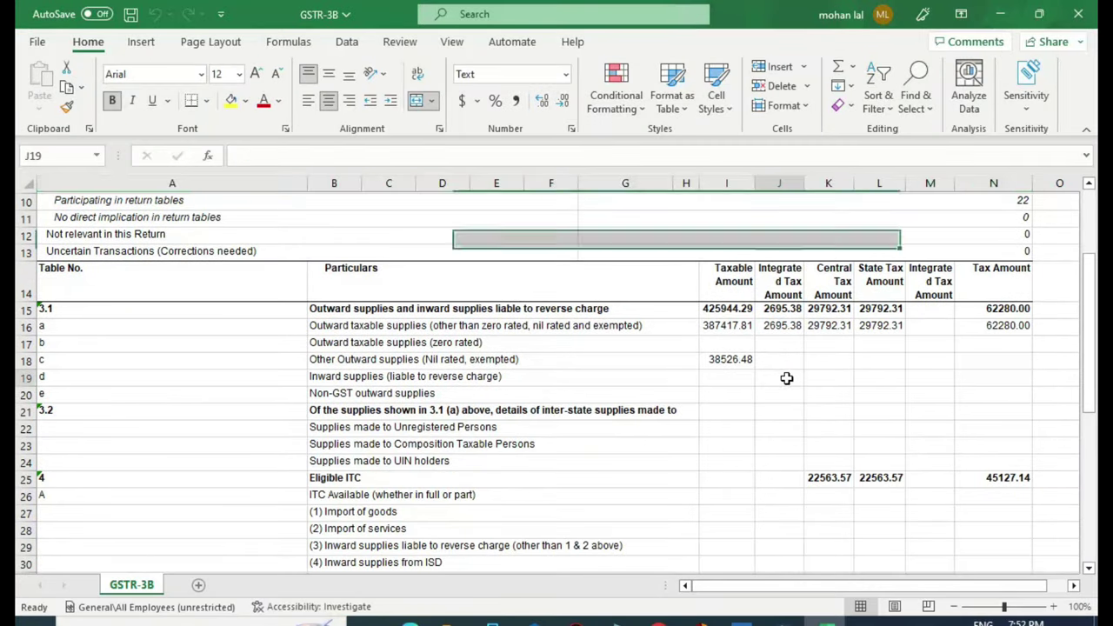
scroll(765, 418, "down", 2)
scroll(765, 418, "down", 7)
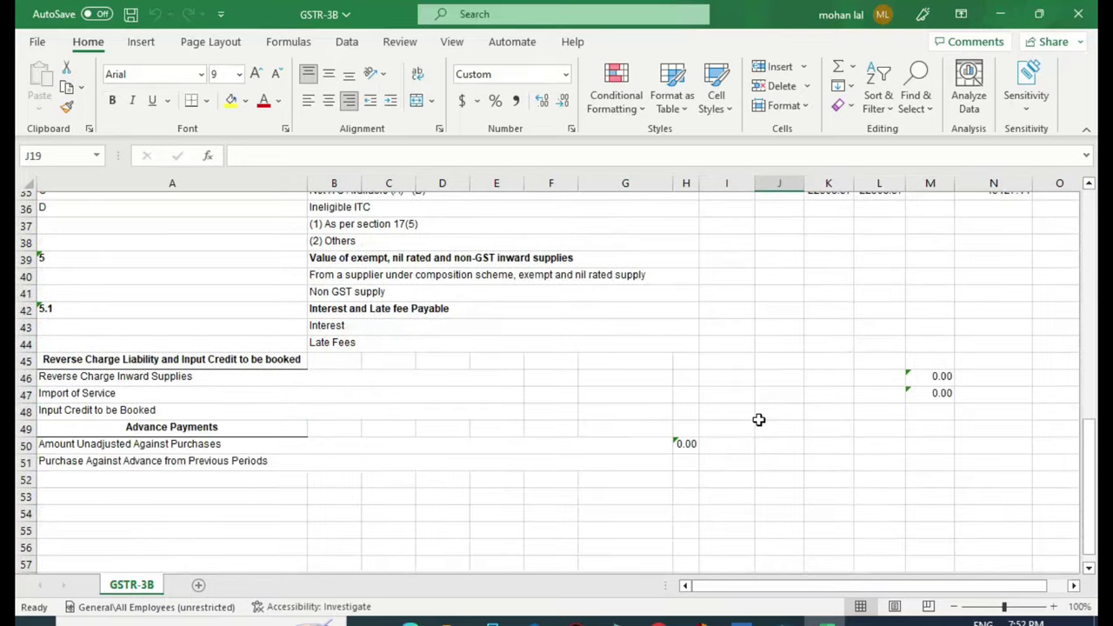
scroll(758, 420, "up", 4)
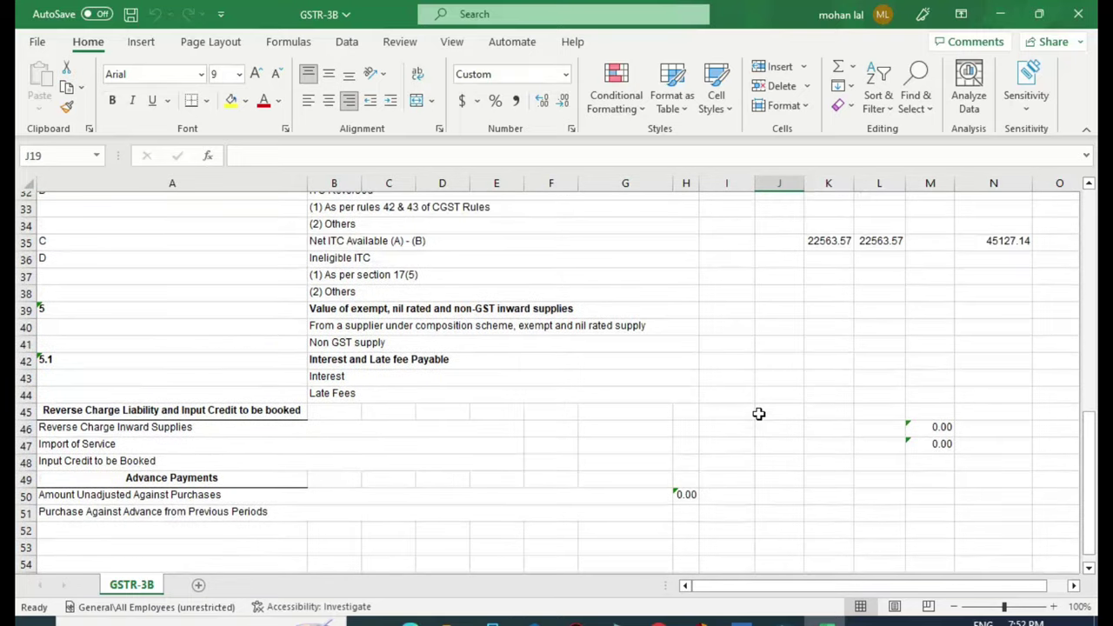
left_click(1078, 18)
Step: Minimize the open windows to check the exported December GSTR-1 Excel file on the desktop, and return to TallyPrime
left_click(1004, 17)
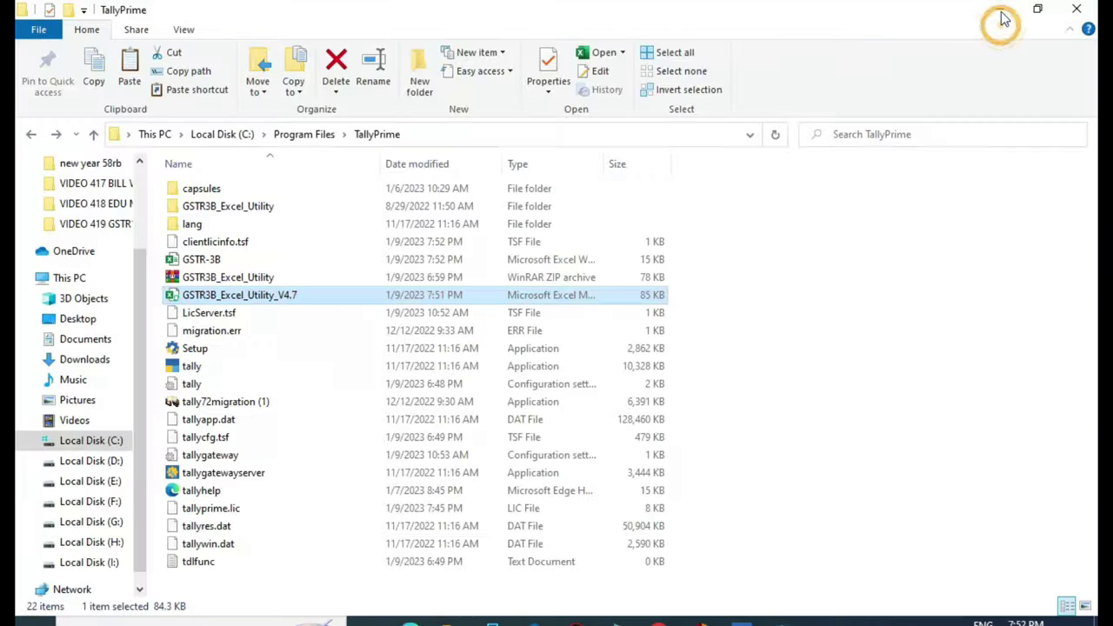
left_click(1002, 15)
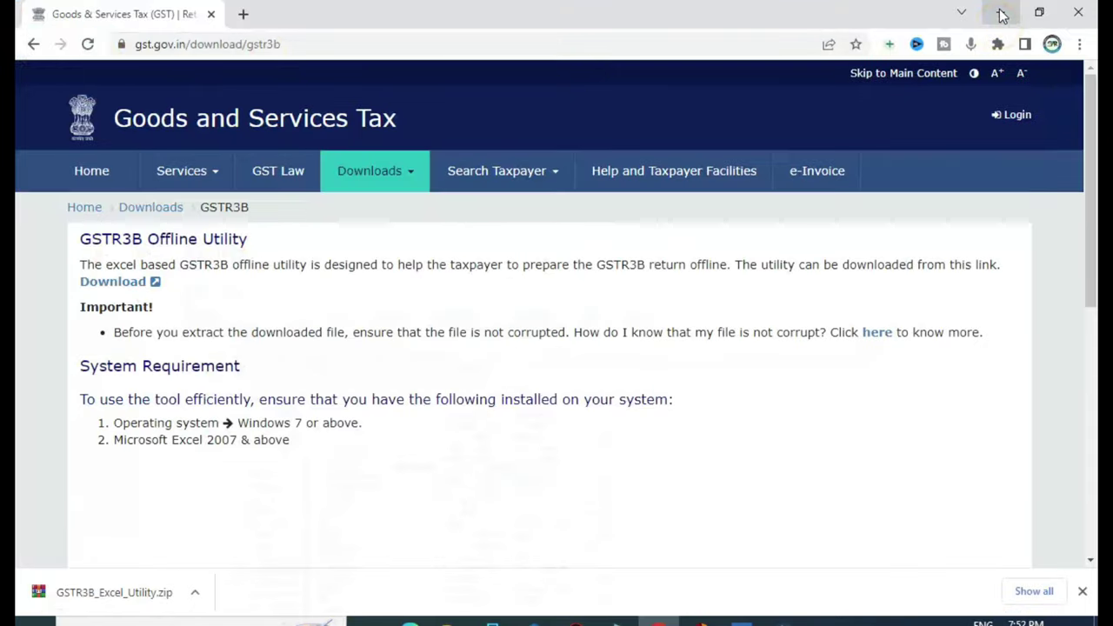
left_click(1001, 15)
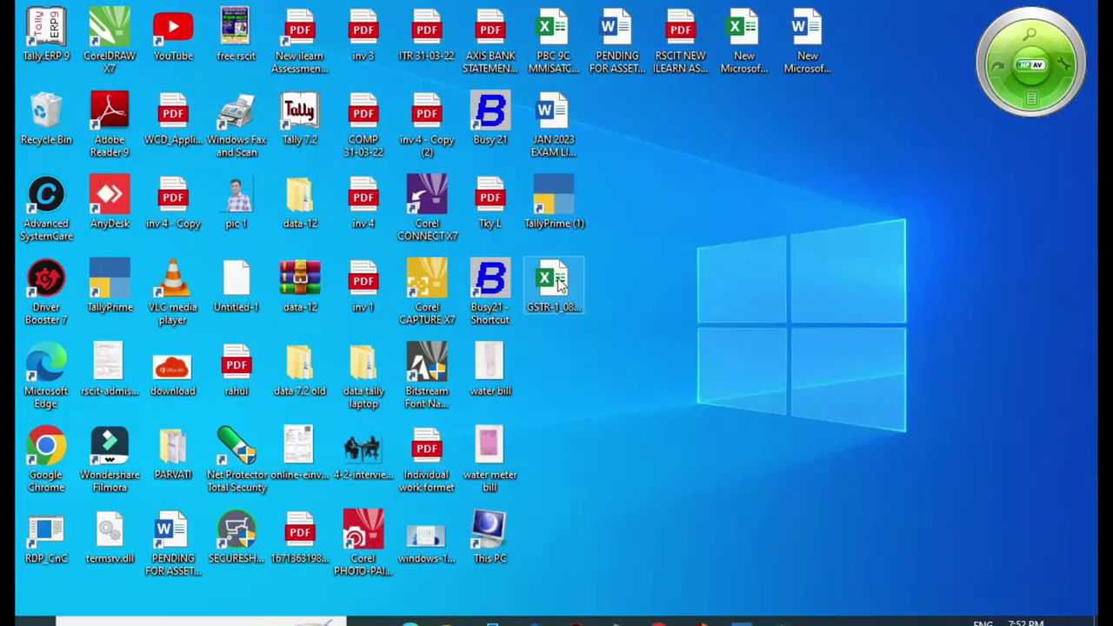
left_click(558, 278)
mouse_move(559, 278)
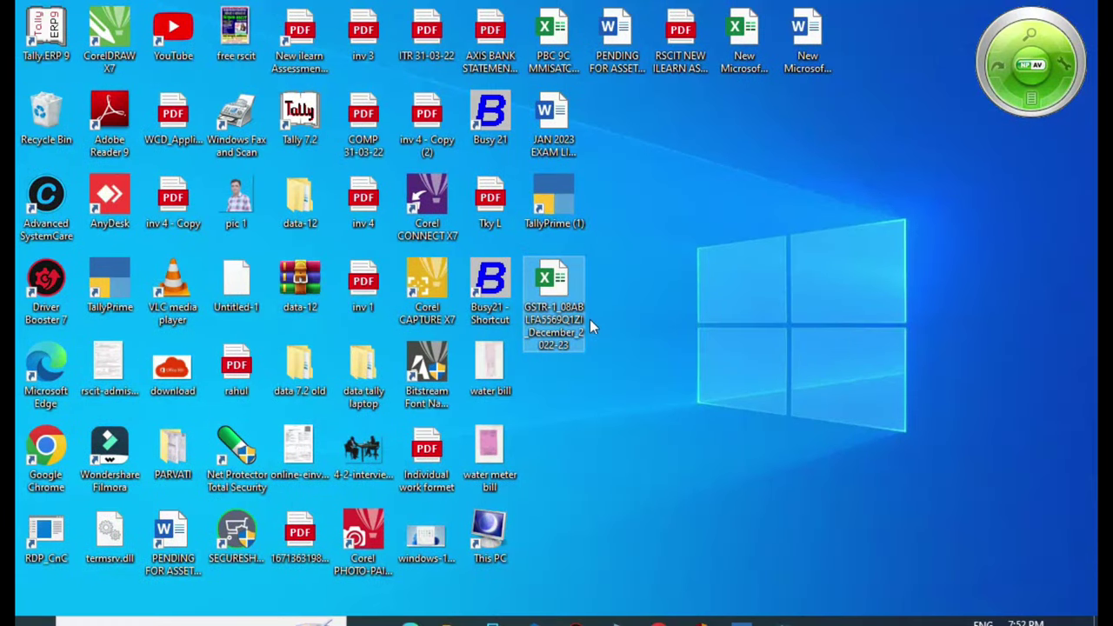
mouse_move(563, 291)
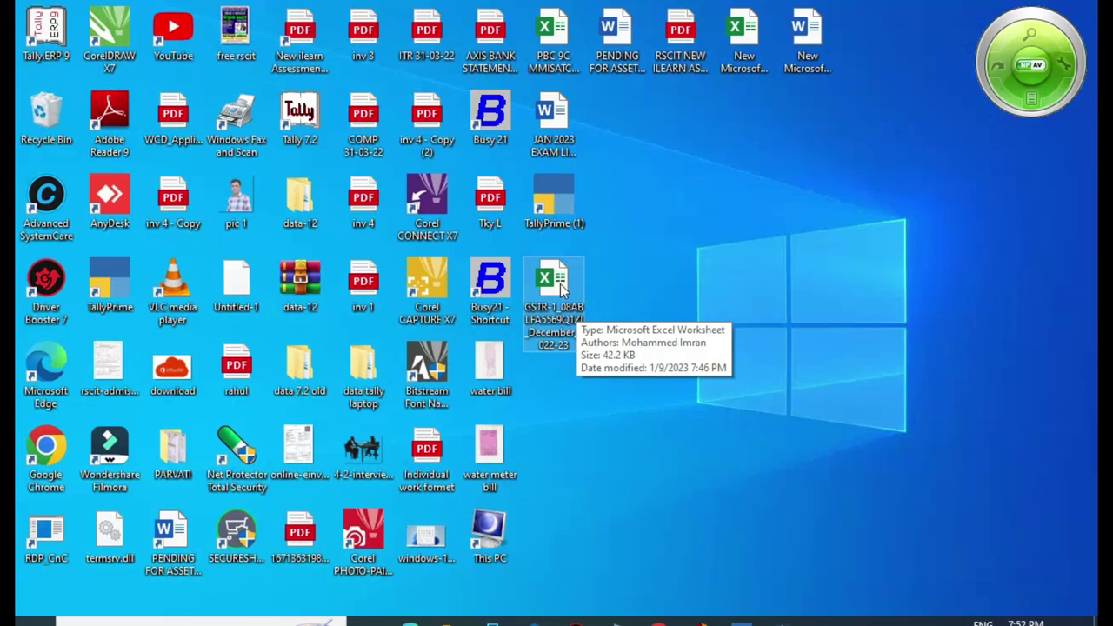
left_click(739, 622)
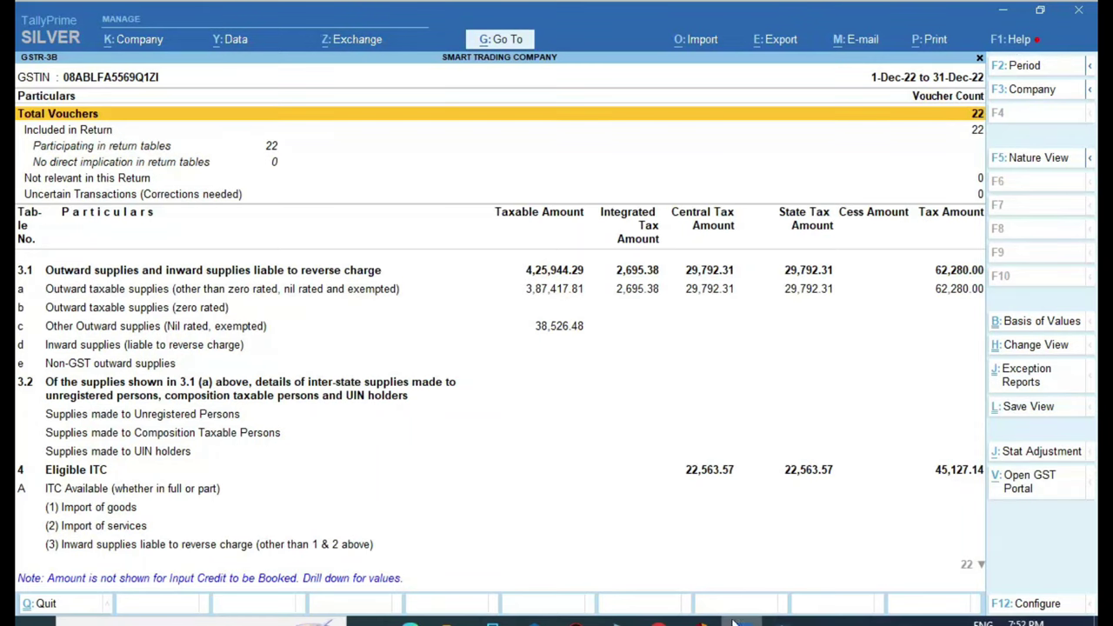